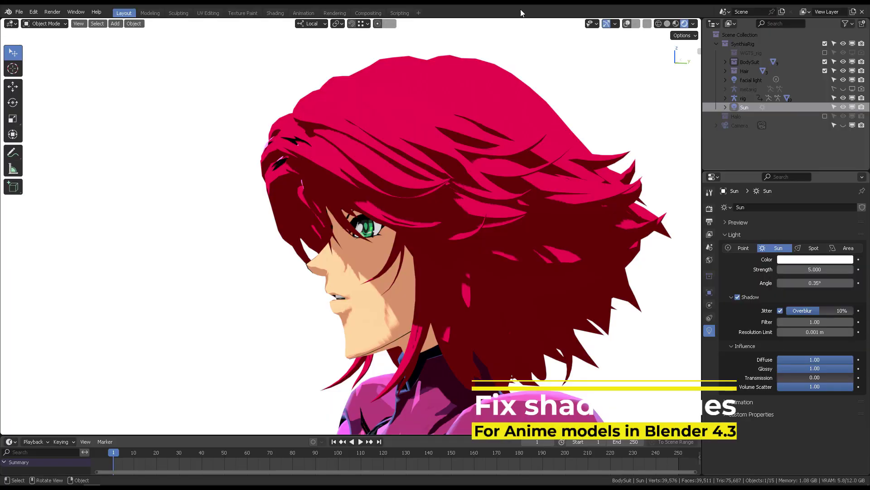
# - Disable EEVEE render Shadows, orbit around the face to compare, then re-enable them
pyautogui.moveTo(498, 150)
pyautogui.mouseDown(button='middle')
pyautogui.moveTo(497, 157)
pyautogui.moveTo(554, 170)
pyautogui.moveTo(412, 249)
pyautogui.moveTo(351, 257)
pyautogui.moveTo(521, 257)
pyautogui.mouseUp(button='middle')
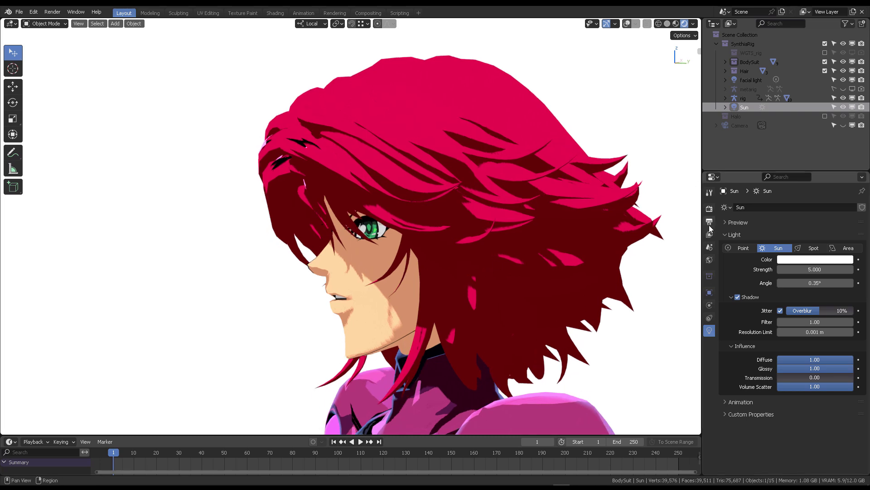
pyautogui.scroll(6, 366, 300)
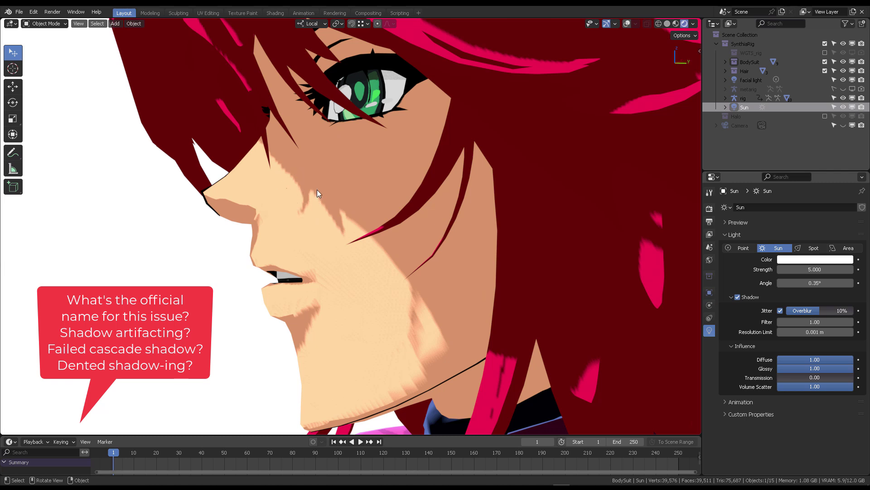
pyautogui.moveTo(372, 218); pyautogui.dragTo(522, 229, button='middle')
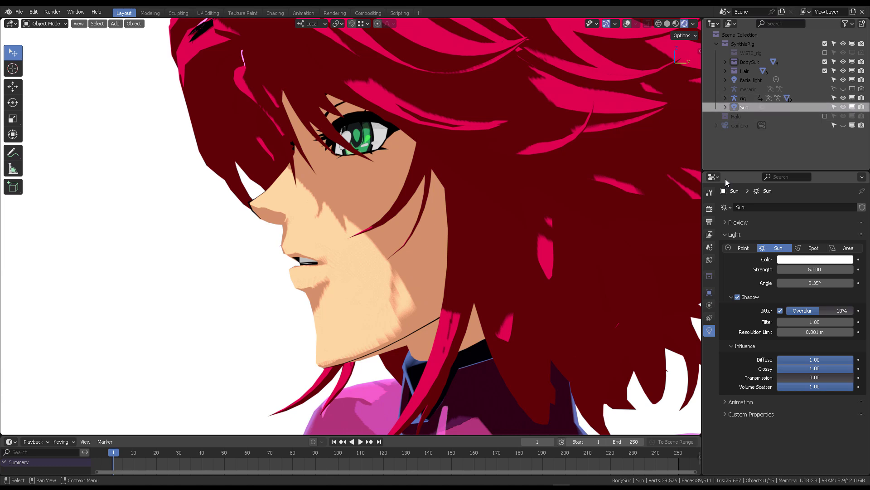
pyautogui.click(710, 208)
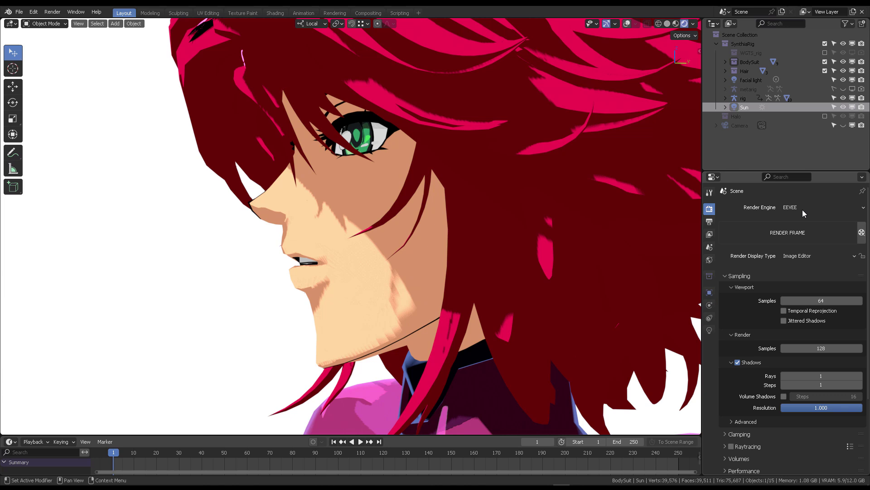
pyautogui.click(737, 362)
pyautogui.scroll(-5, 465, 166)
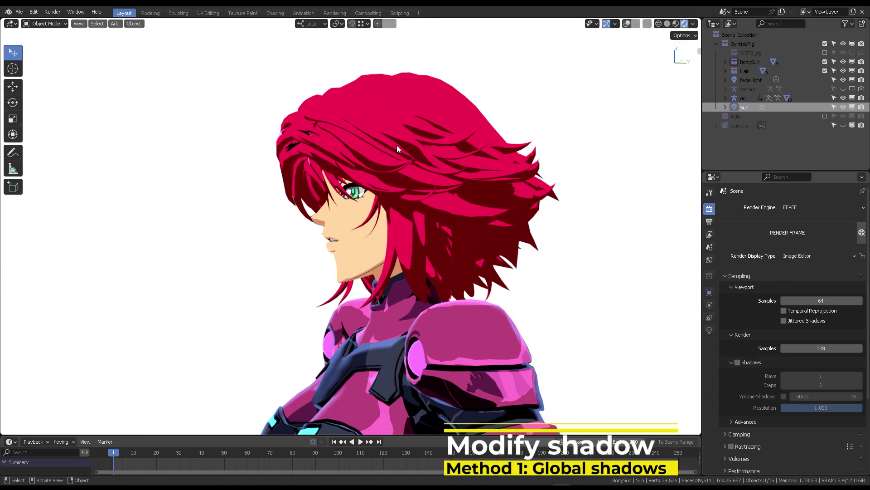
pyautogui.moveTo(458, 145); pyautogui.dragTo(354, 178, button='middle')
pyautogui.scroll(5, 362, 190)
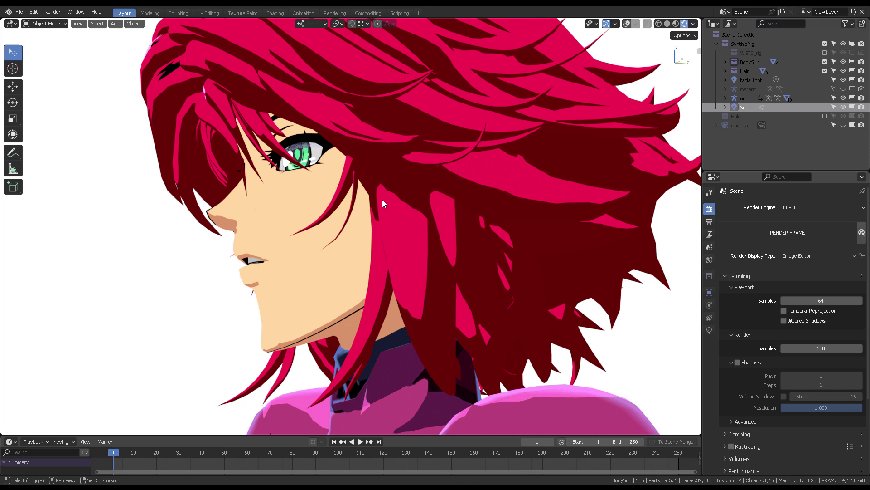
pyautogui.moveTo(358, 258)
pyautogui.mouseDown(button='middle')
pyautogui.moveTo(404, 243)
pyautogui.moveTo(413, 220)
pyautogui.moveTo(381, 218)
pyautogui.mouseUp(button='middle')
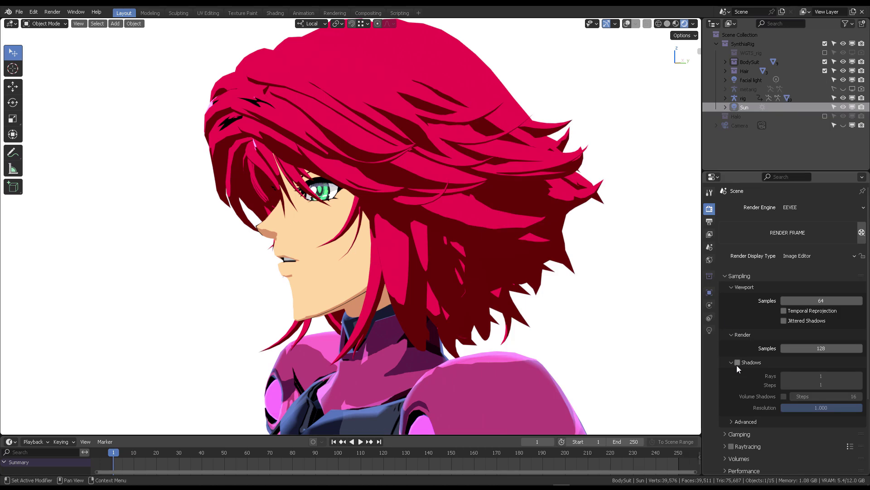
pyautogui.click(738, 362)
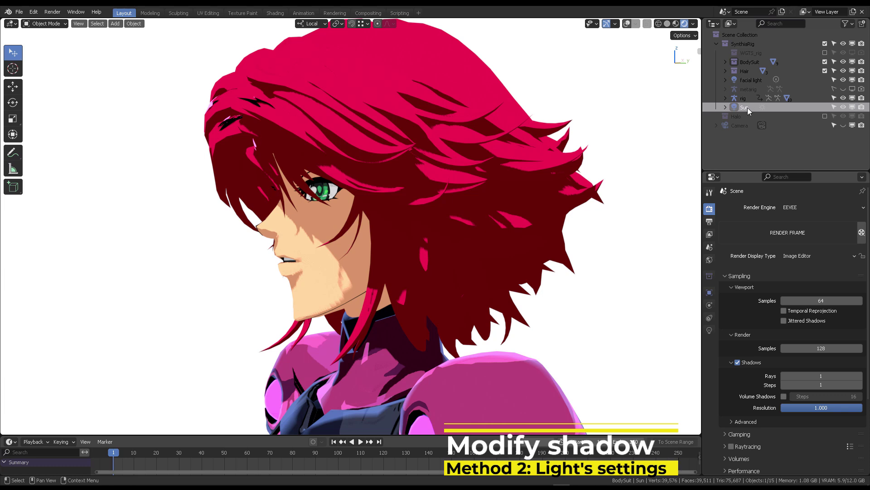
# - In the Sun's light settings, toggle its shadows off and back on and expand the shadow panel
pyautogui.click(709, 331)
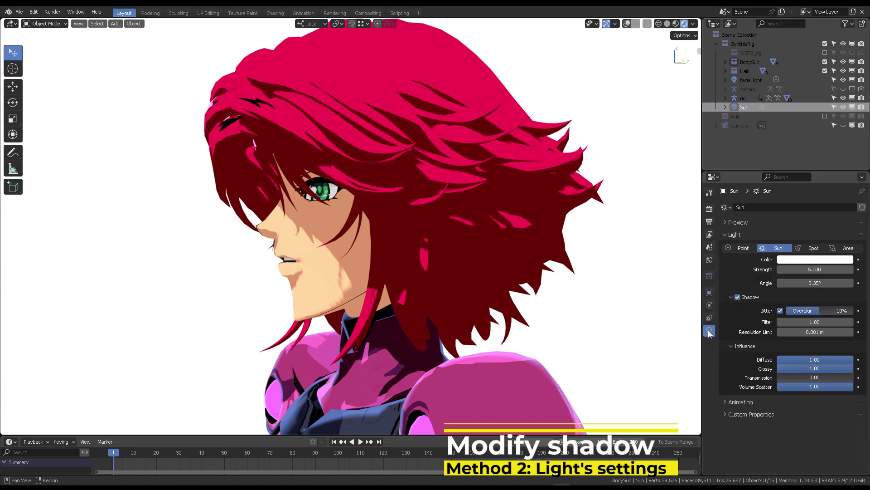
pyautogui.click(742, 299)
pyautogui.click(739, 298)
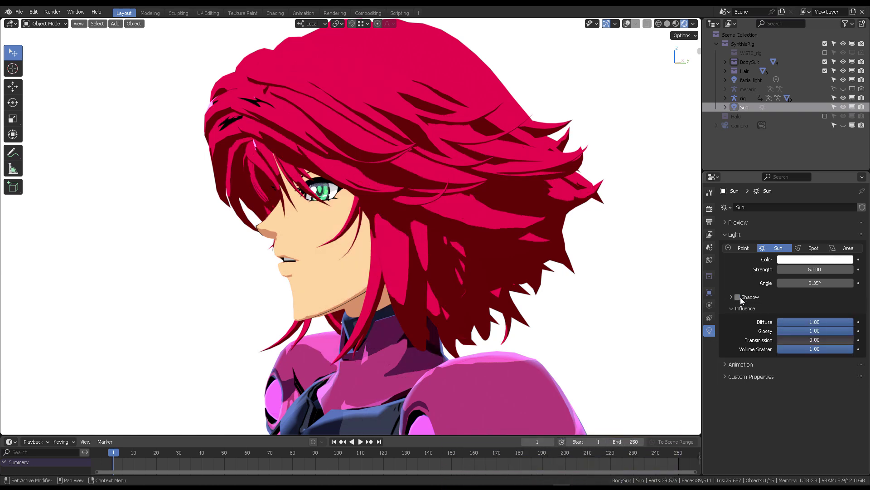
pyautogui.click(738, 298)
pyautogui.click(732, 298)
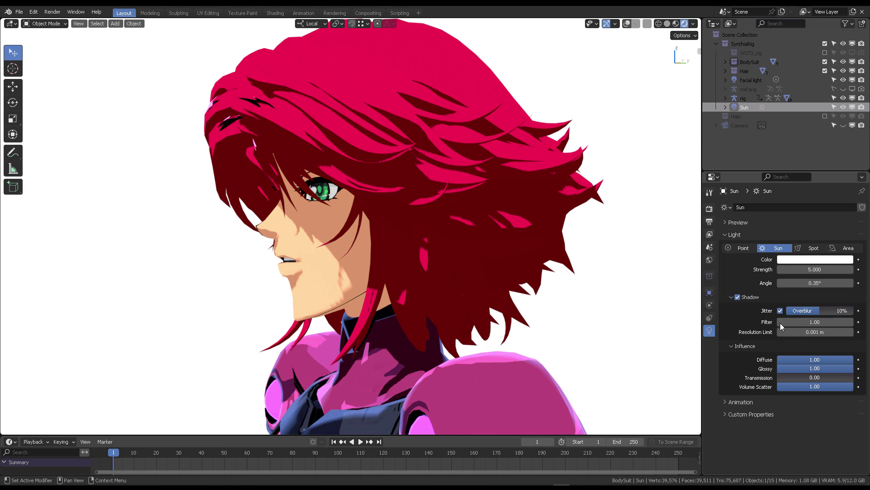
# - Set the Sun's shadow Filter to 0.10 after briefly trying 0.20
pyautogui.moveTo(784, 323); pyautogui.dragTo(800, 323)
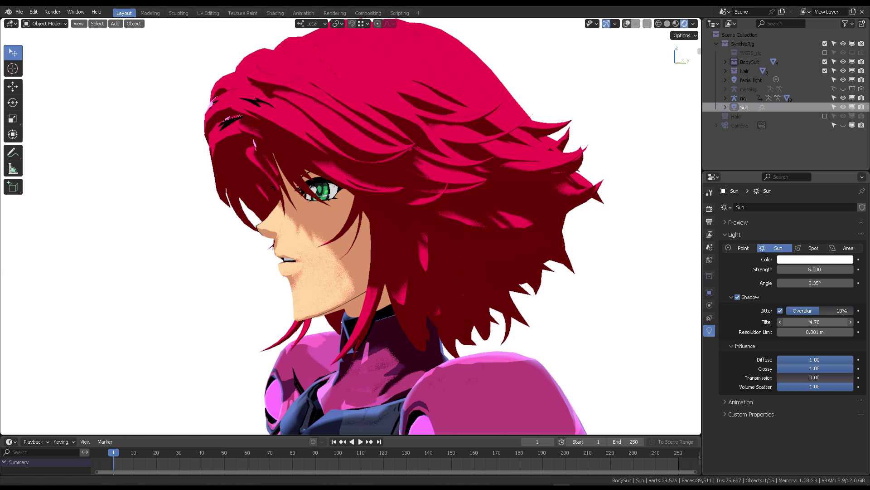
pyautogui.scroll(2, 322, 211)
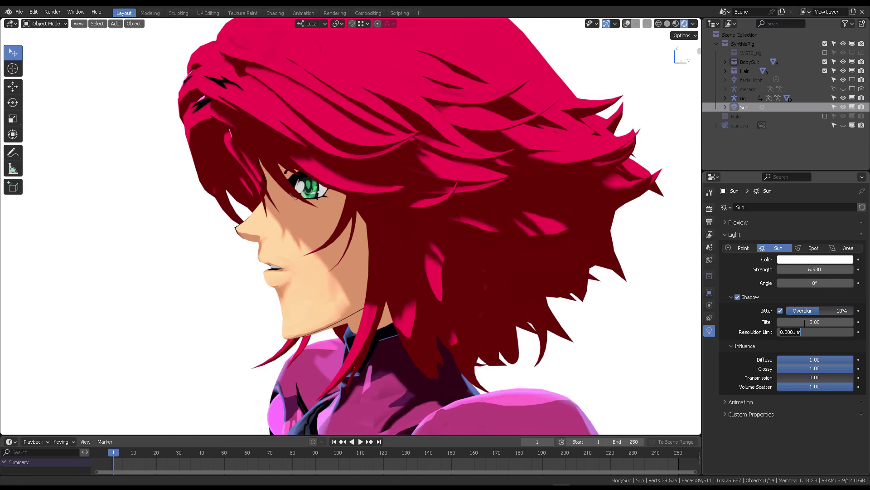
pyautogui.click(804, 321)
pyautogui.write('5.0')
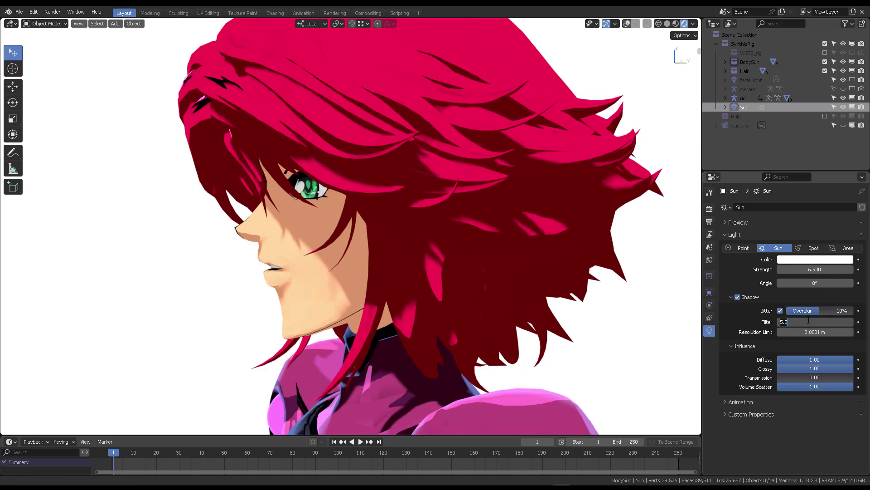
pyautogui.press('Escape')
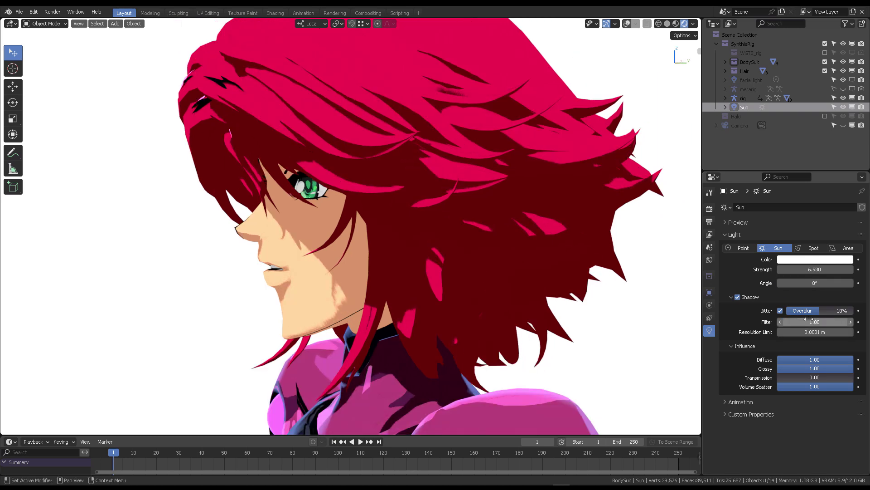
pyautogui.click(808, 319)
pyautogui.write('0.2')
pyautogui.press('Return')
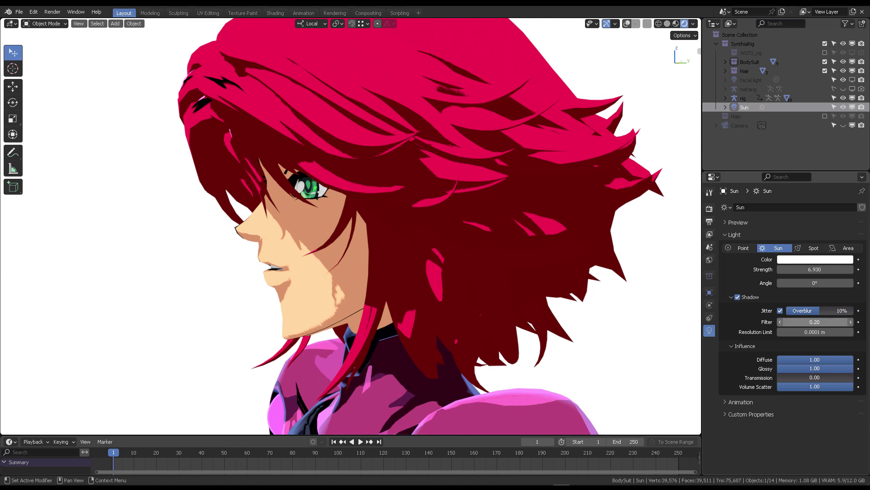
pyautogui.click(809, 319)
pyautogui.write('1')
pyautogui.press('Return')
# - Orbit and zoom to a three-quarter side view of the face to inspect the 2-ray shadows
pyautogui.scroll(-5, 323, 235)
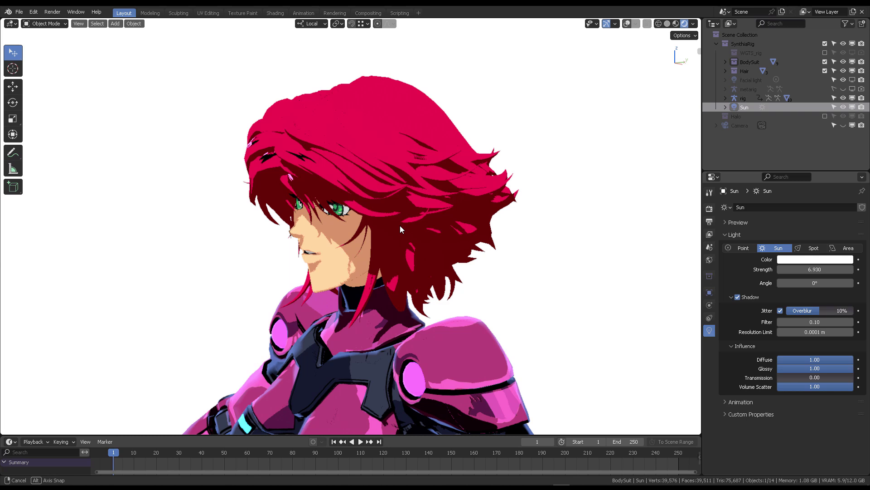
pyautogui.moveTo(399, 225); pyautogui.dragTo(371, 195, button='middle')
pyautogui.scroll(5, 414, 233)
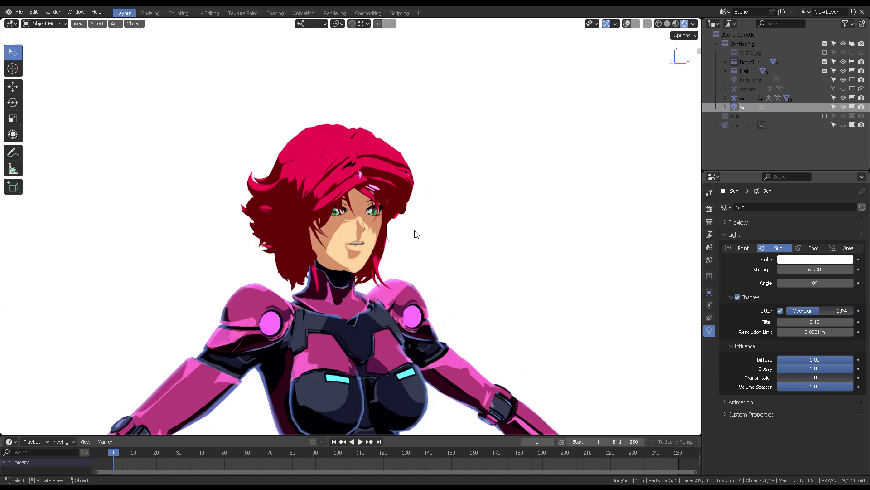
pyautogui.moveTo(414, 233); pyautogui.dragTo(357, 232, button='middle')
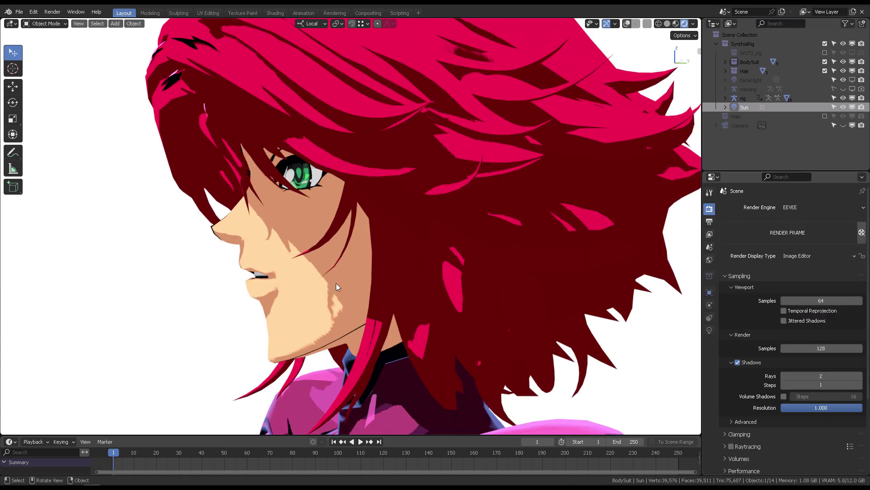
pyautogui.scroll(-5, 418, 254)
pyautogui.scroll(6, 354, 230)
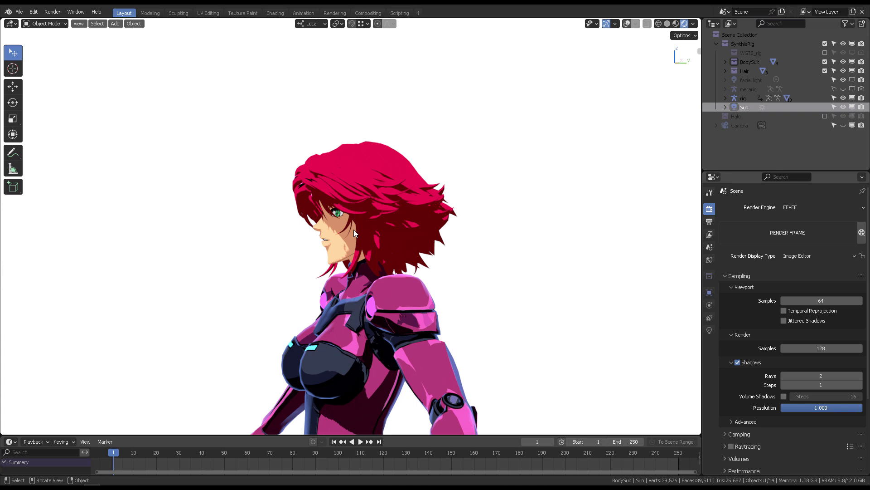
pyautogui.scroll(-10, 359, 252)
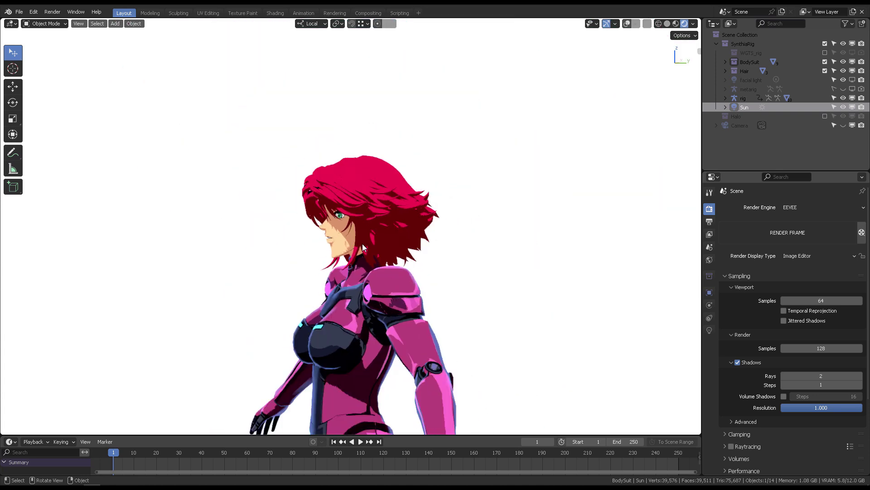
# - Orbit the head from front to left profile to check the smoother face shadows
pyautogui.moveTo(366, 230); pyautogui.dragTo(492, 239, button='middle')
pyautogui.scroll(5, 417, 231)
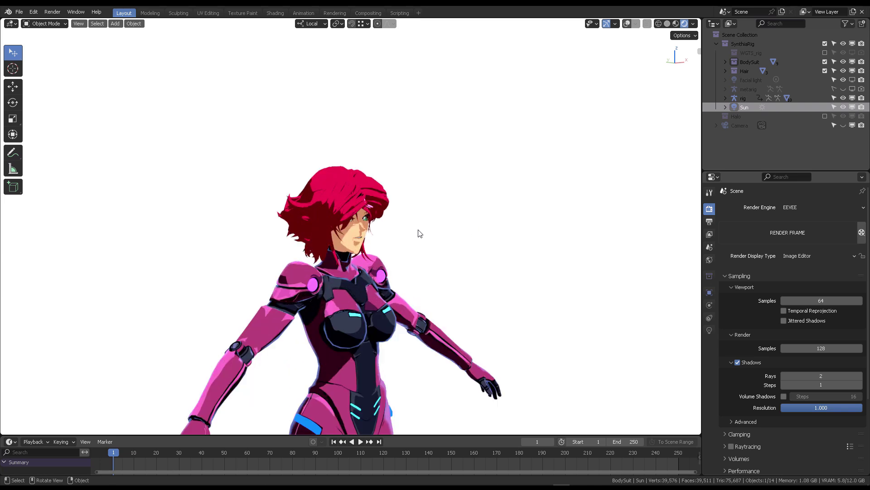
pyautogui.moveTo(399, 224); pyautogui.dragTo(341, 267, button='middle')
pyautogui.scroll(2, 376, 247)
pyautogui.scroll(4, 375, 245)
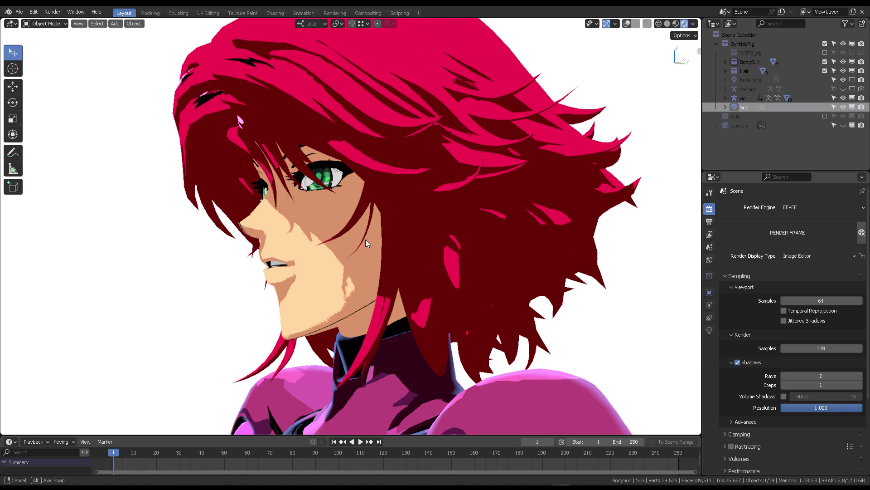
pyautogui.moveTo(365, 239); pyautogui.dragTo(390, 249, button='middle')
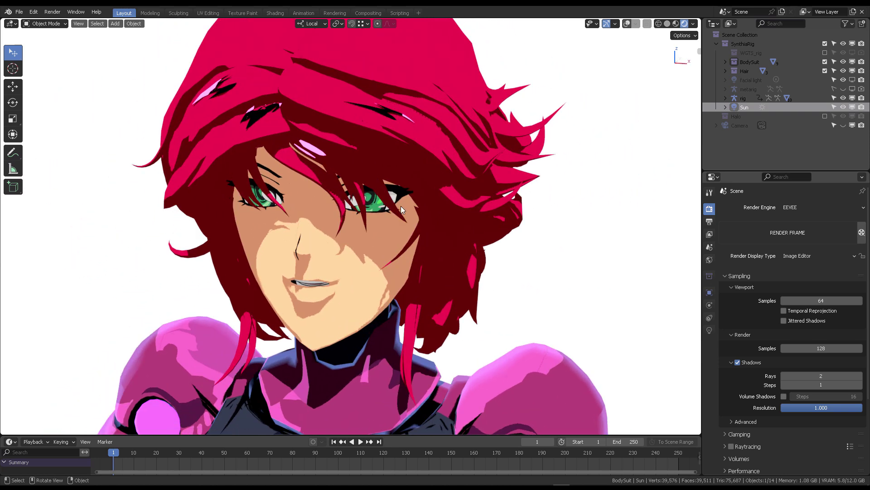
pyautogui.moveTo(401, 205); pyautogui.dragTo(453, 190, button='middle')
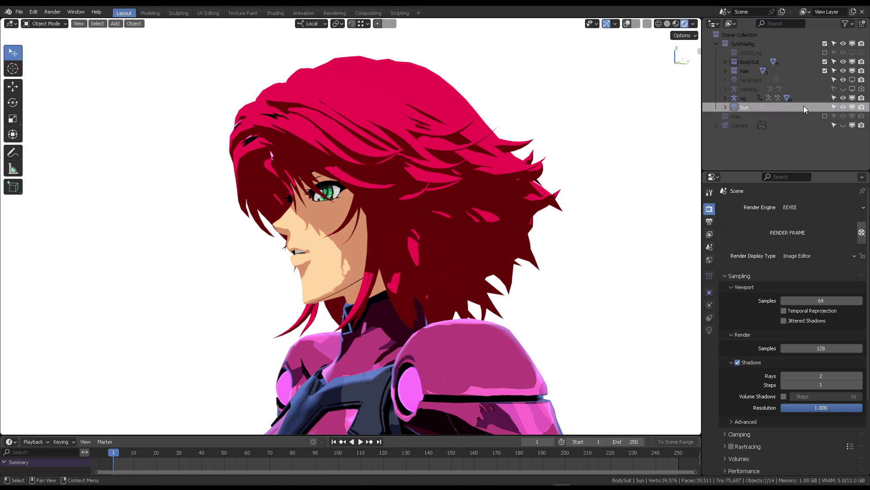
# - Select the Sun lamp and move it to a new position in the viewport
pyautogui.click(625, 26)
pyautogui.scroll(-2, 398, 106)
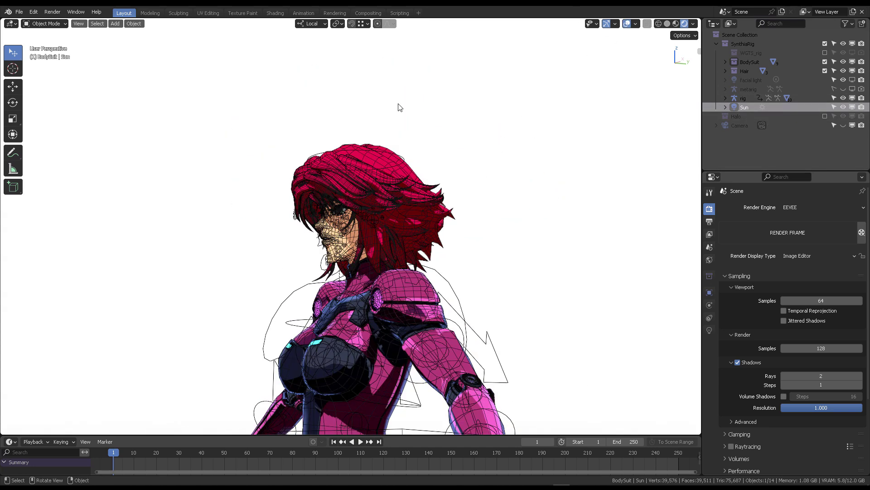
pyautogui.press('g')
pyautogui.click(99, 154)
pyautogui.click(108, 154)
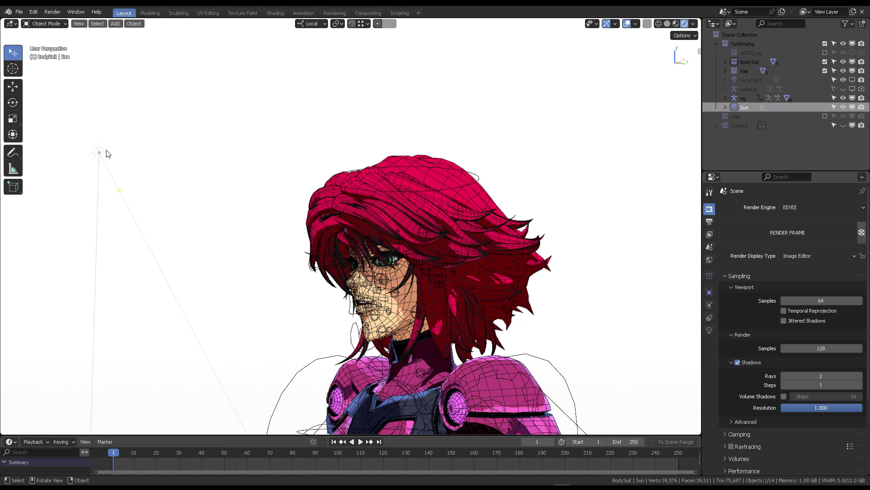
pyautogui.press('g')
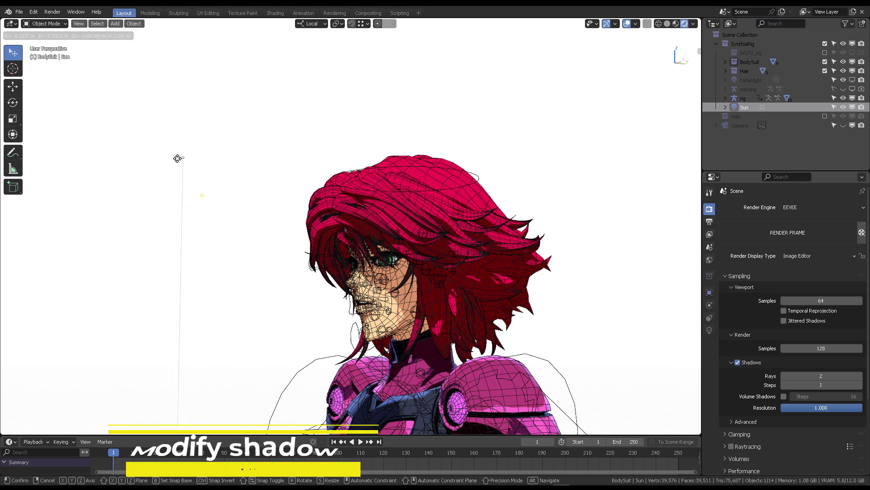
pyautogui.click(192, 158)
# - Rotate the Sun lamp to about X 326.55°, Y -322.31°, Z -6562.3°
pyautogui.click(12, 102)
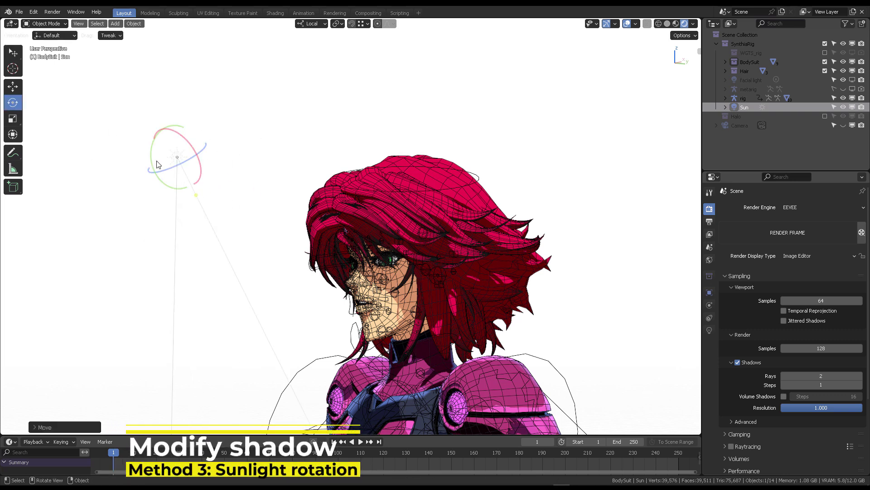
pyautogui.hotkey('shift', 'alt', 'z')
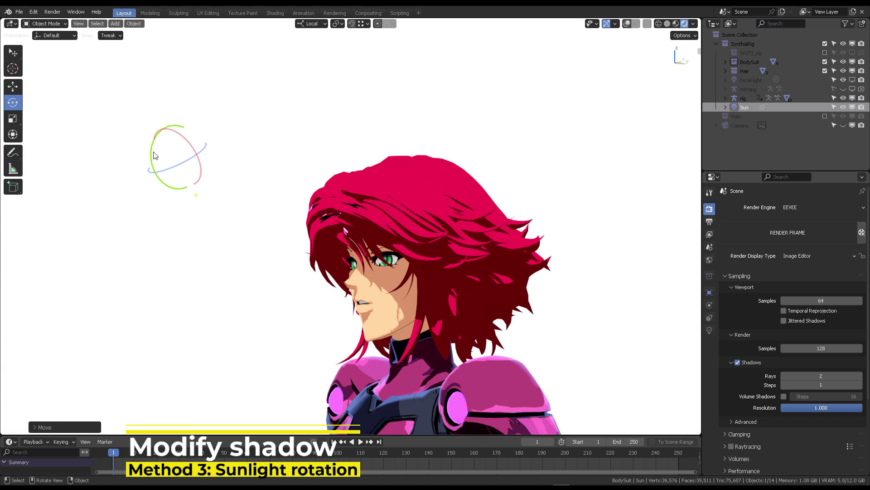
pyautogui.press('r')
pyautogui.press('r')
pyautogui.hotkey('shift', 'alt', 'z')
pyautogui.press('r')
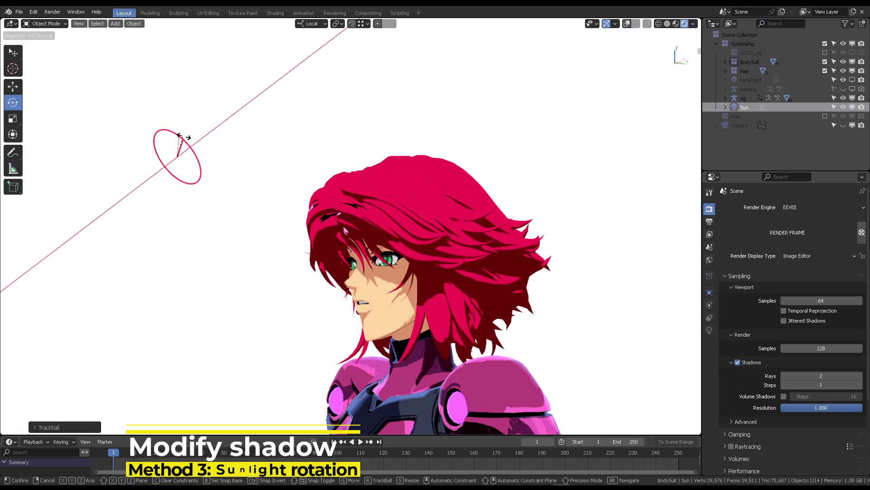
pyautogui.click(185, 141)
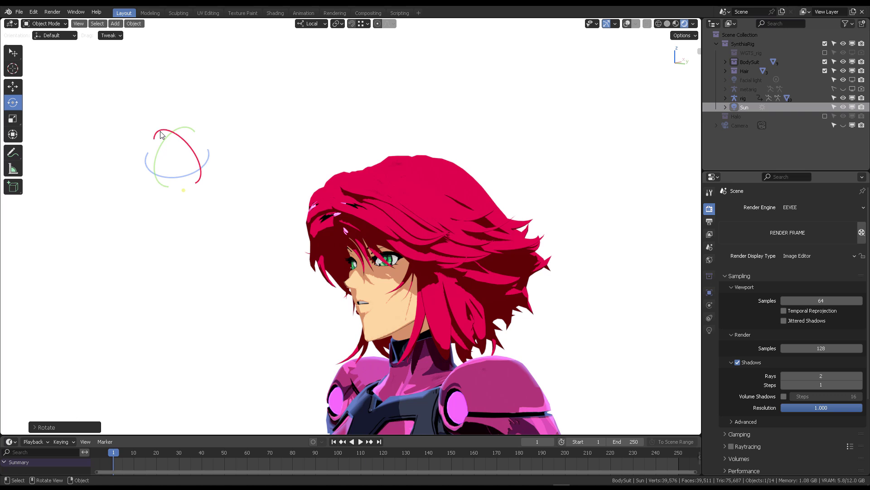
pyautogui.moveTo(166, 144); pyautogui.dragTo(161, 148)
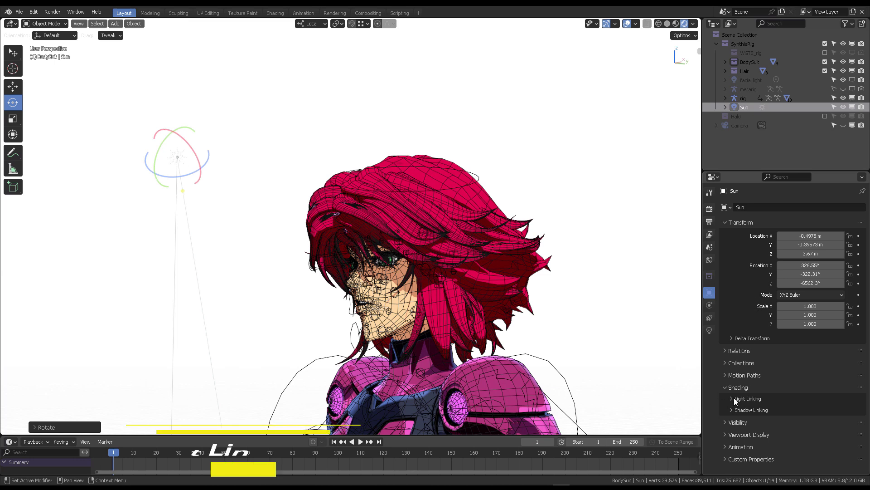
# - Create an empty Light Linking collection for the Sun and make Face the active object
pyautogui.click(733, 398)
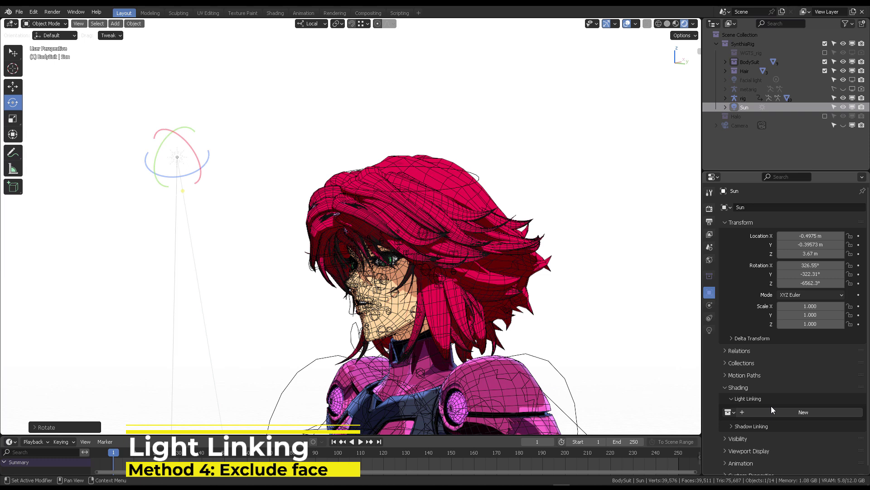
pyautogui.click(804, 412)
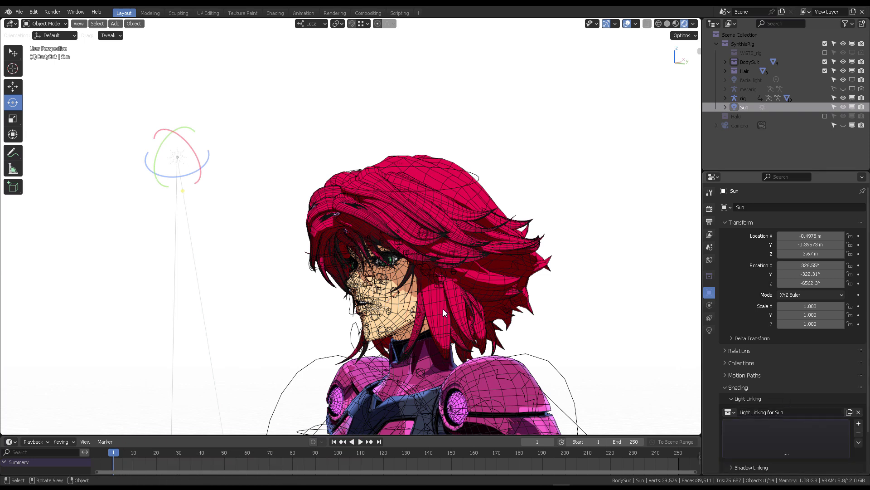
pyautogui.click(404, 301)
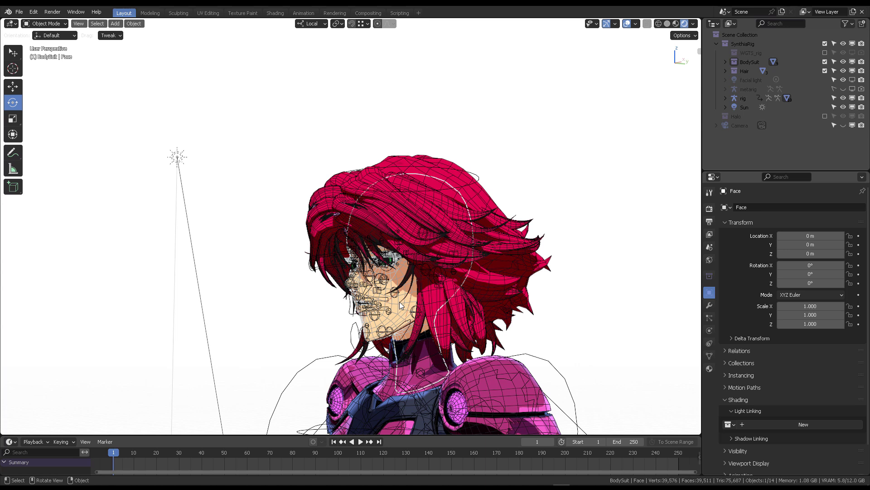
pyautogui.press('F2')
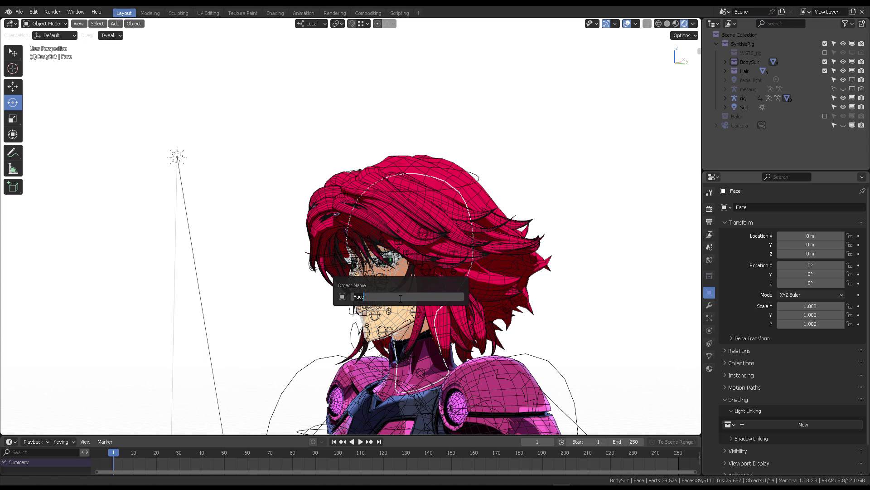
pyautogui.press('Return')
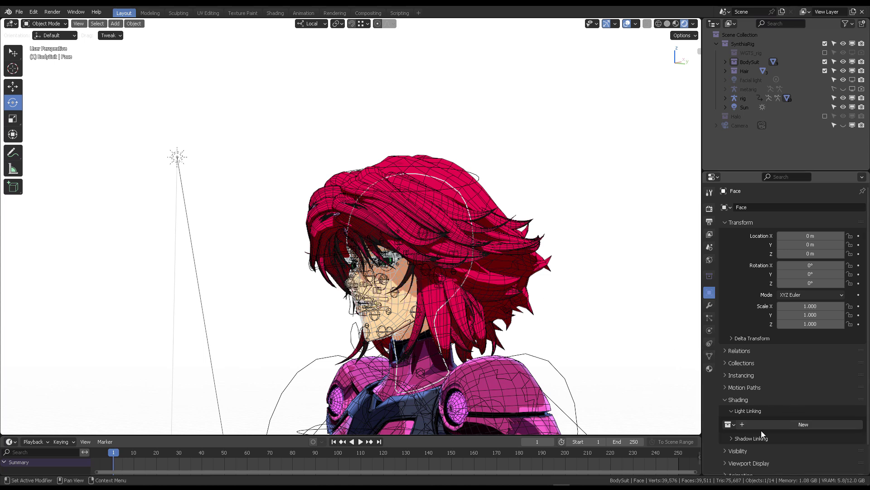
# - Create a Light Linking collection for Face, add the Face mesh and exclude it
pyautogui.scroll(-2, 792, 410)
pyautogui.click(802, 394)
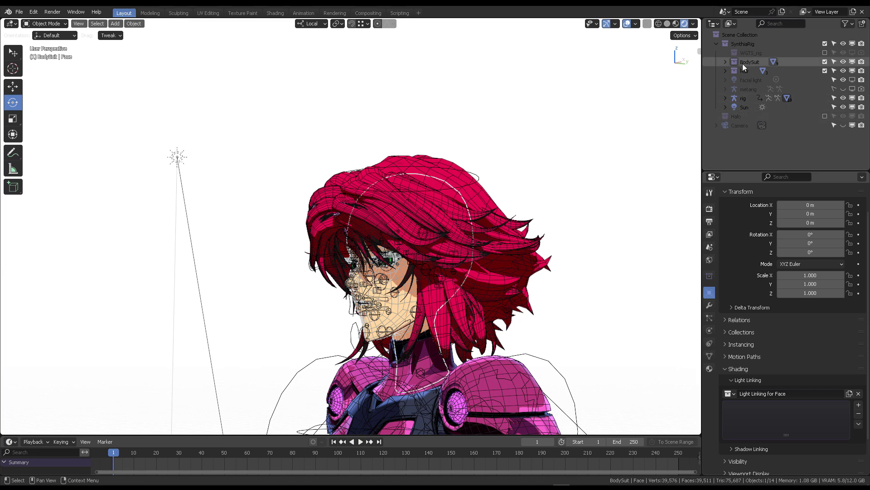
pyautogui.click(725, 62)
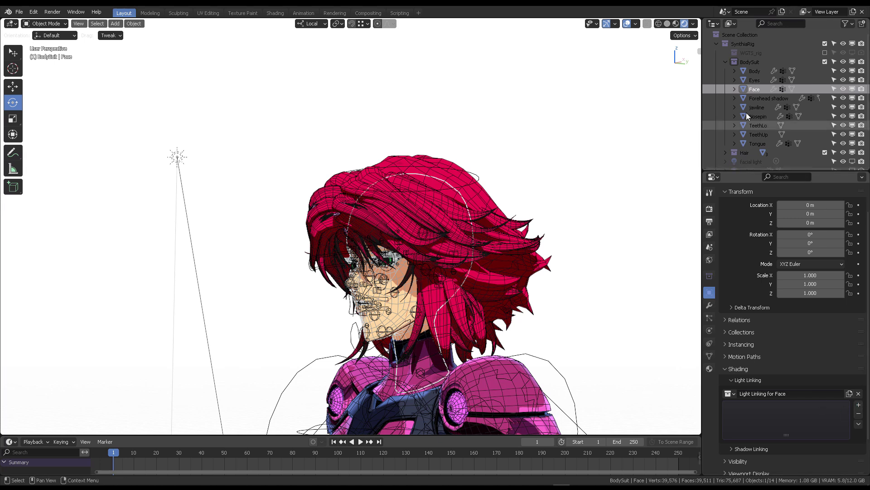
pyautogui.moveTo(754, 89); pyautogui.dragTo(764, 411)
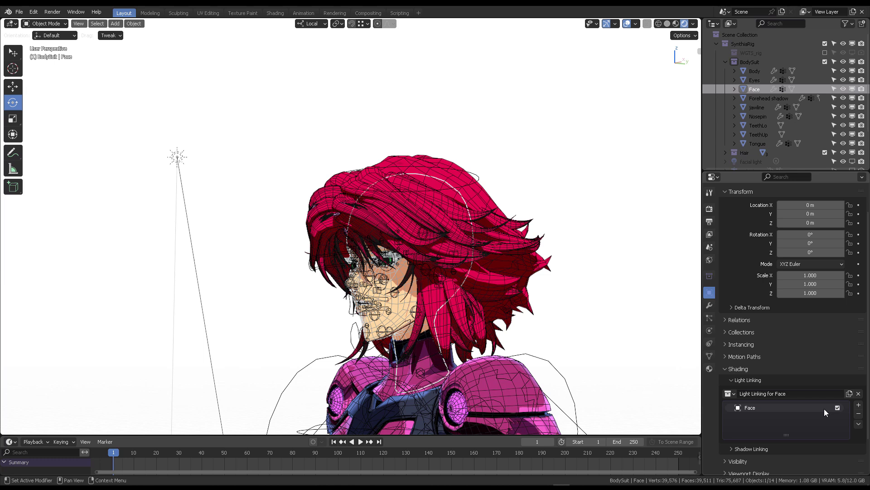
pyautogui.click(838, 407)
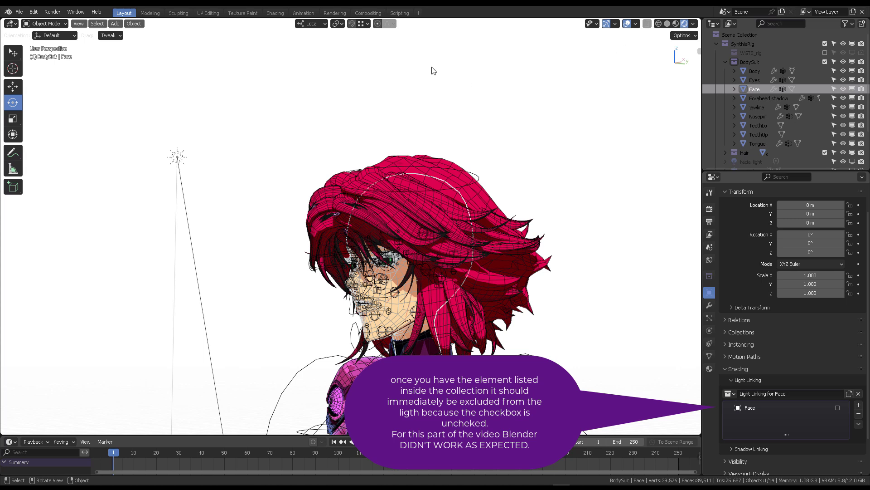
# - Rotate the Sun lamp slightly to 324.81°, -323.93°, -6563° and keep it selected
pyautogui.click(183, 157)
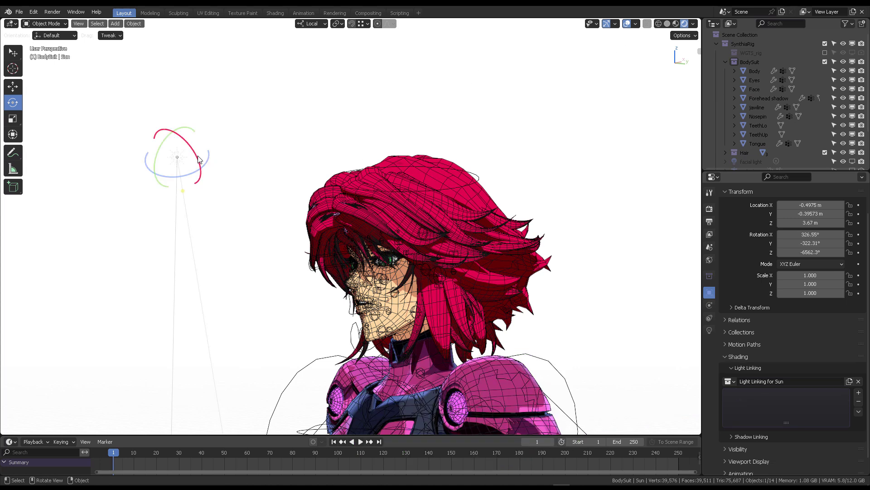
pyautogui.press('r')
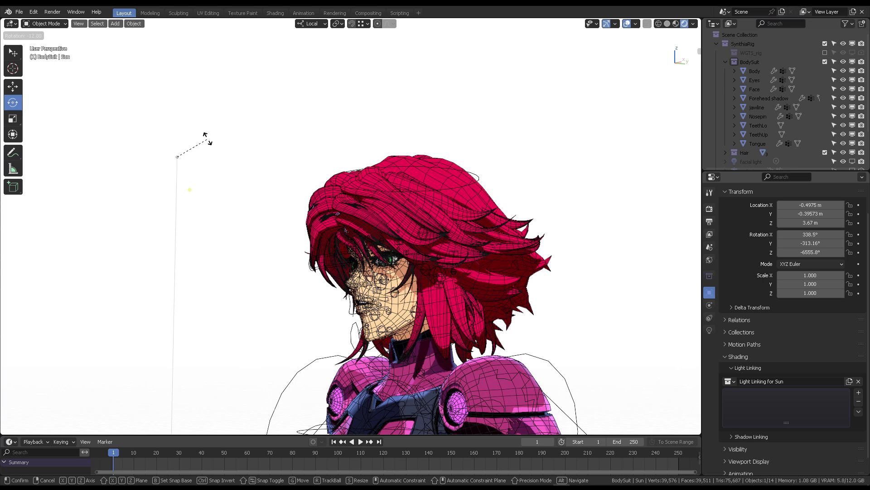
pyautogui.click(261, 136)
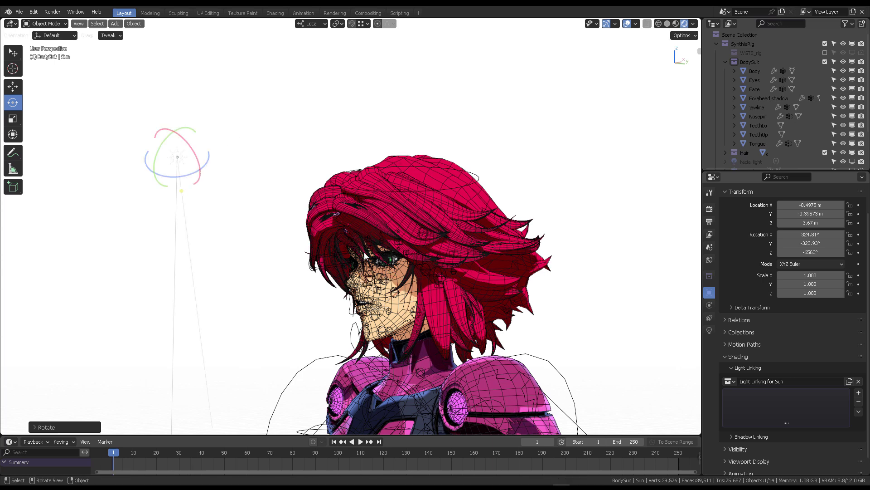
pyautogui.click(398, 304)
pyautogui.click(176, 165)
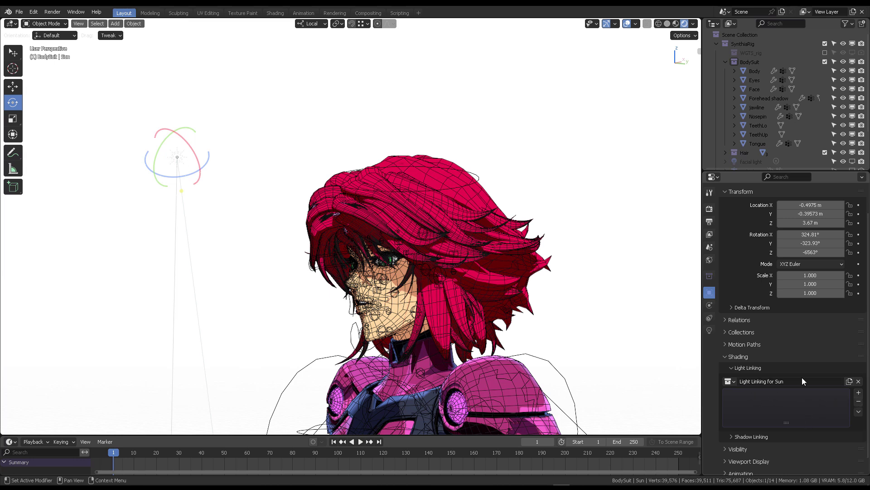
# - Show the Blender splash screen and dismiss it
pyautogui.click(19, 13)
pyautogui.moveTo(17, 20)
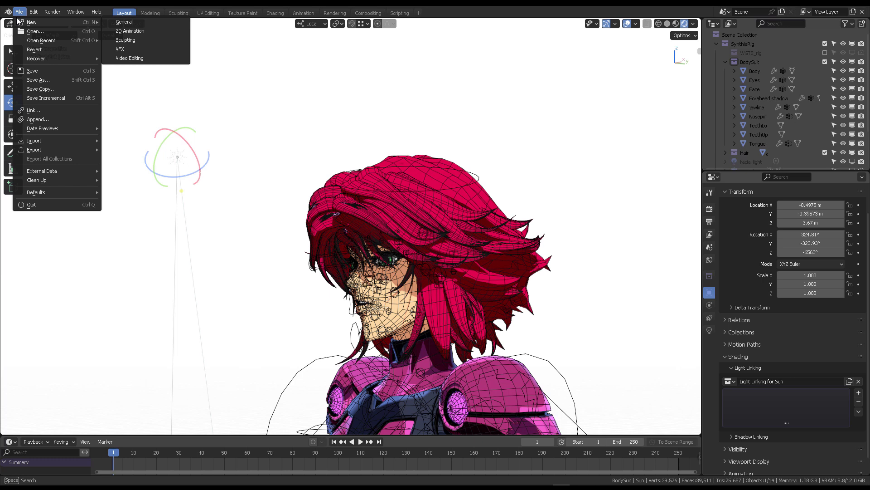
pyautogui.click(25, 21)
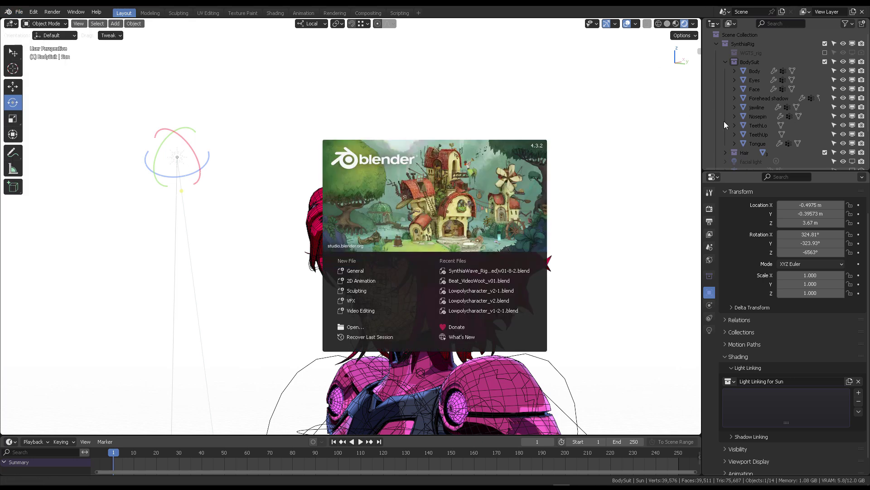
pyautogui.click(707, 121)
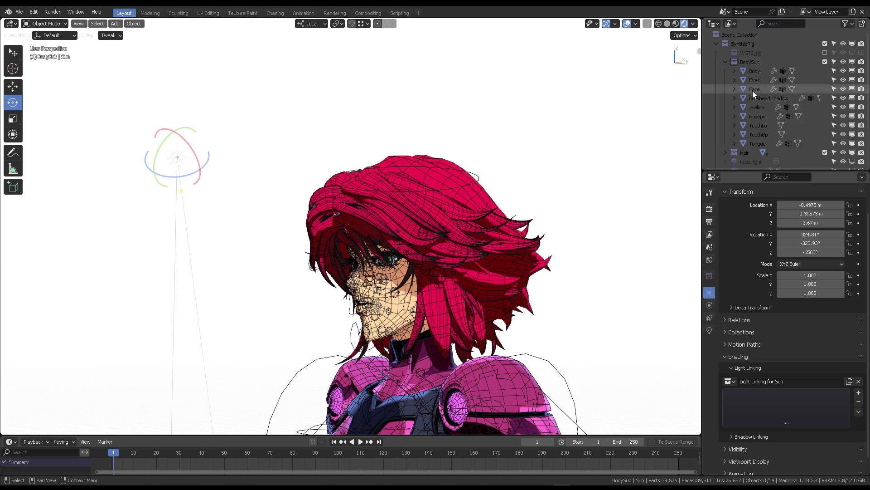
# - Add Face to the Light Linking for Sun collection and exclude it
pyautogui.moveTo(753, 90); pyautogui.dragTo(754, 406)
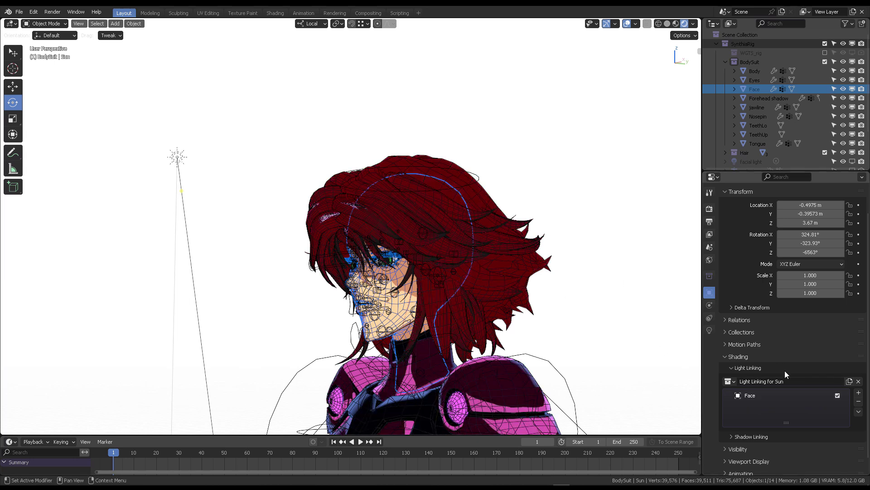
pyautogui.click(838, 395)
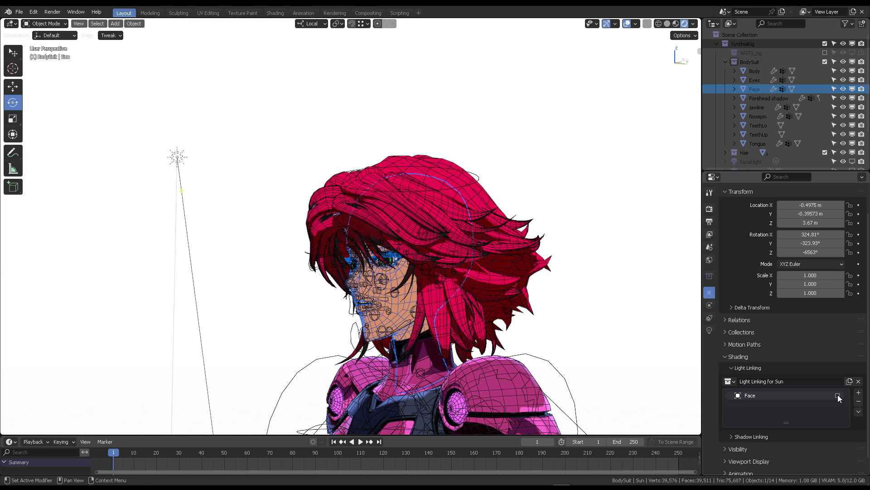
pyautogui.click(564, 152)
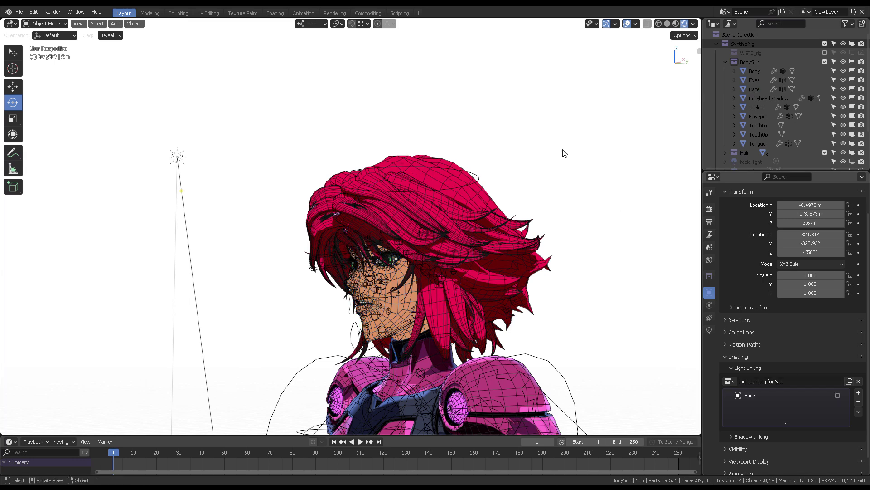
# - Test a free rotation of the Sun lamp, confirm it, then select Face again
pyautogui.click(178, 157)
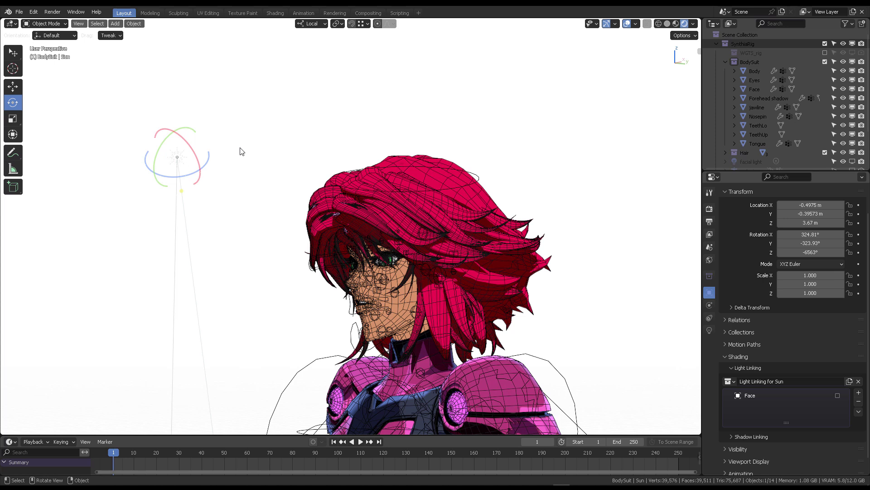
pyautogui.press('r')
pyautogui.press('r')
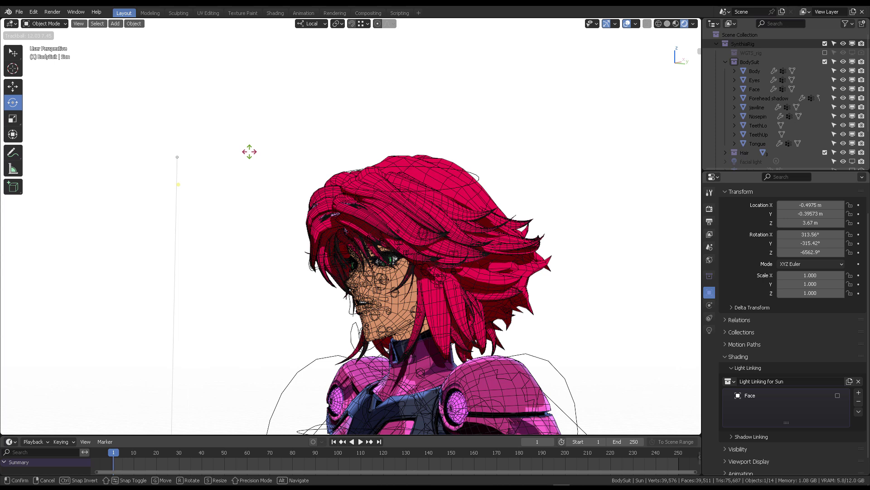
pyautogui.click(355, 284)
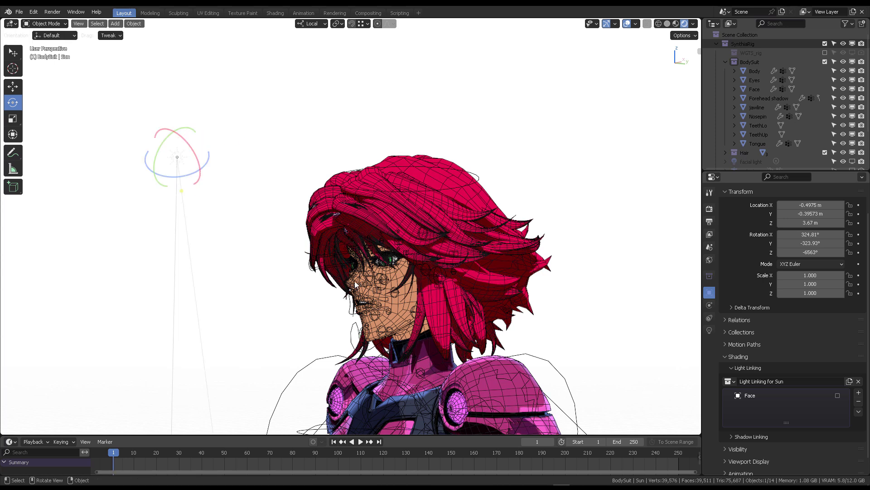
pyautogui.click(398, 313)
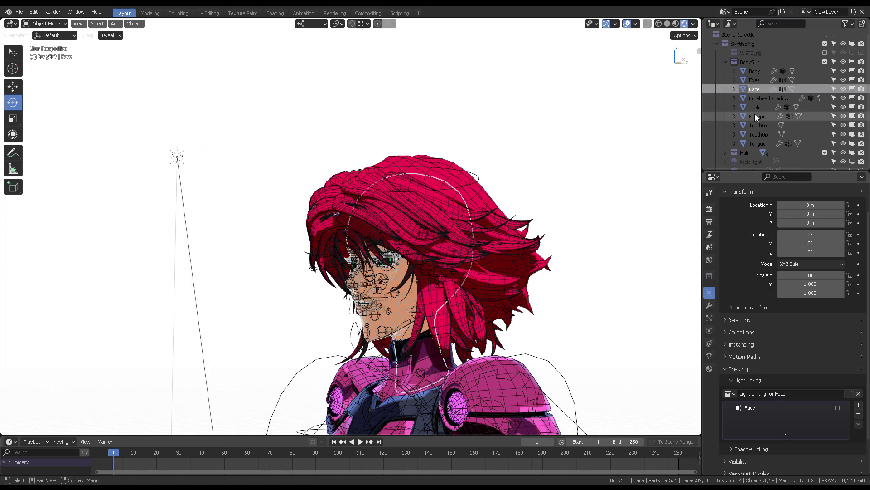
# - Make the facial light visible and give it a Light Linking collection containing Face
pyautogui.scroll(-5, 754, 145)
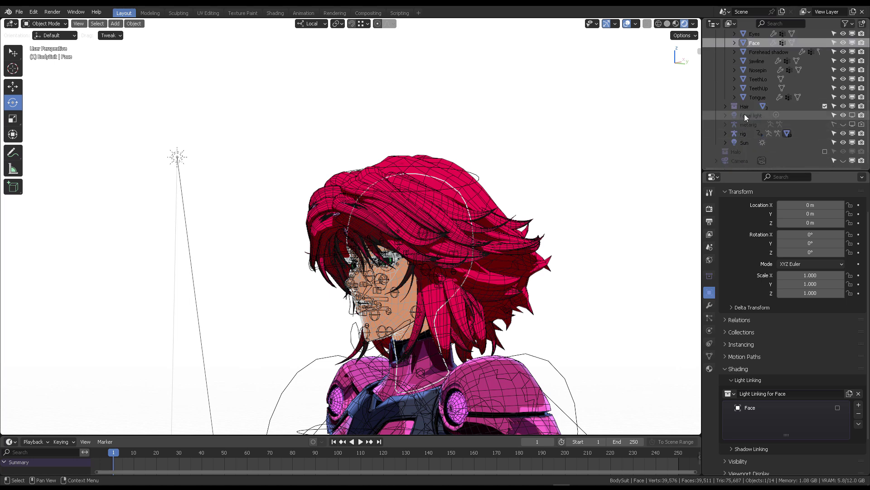
pyautogui.click(747, 115)
pyautogui.click(851, 116)
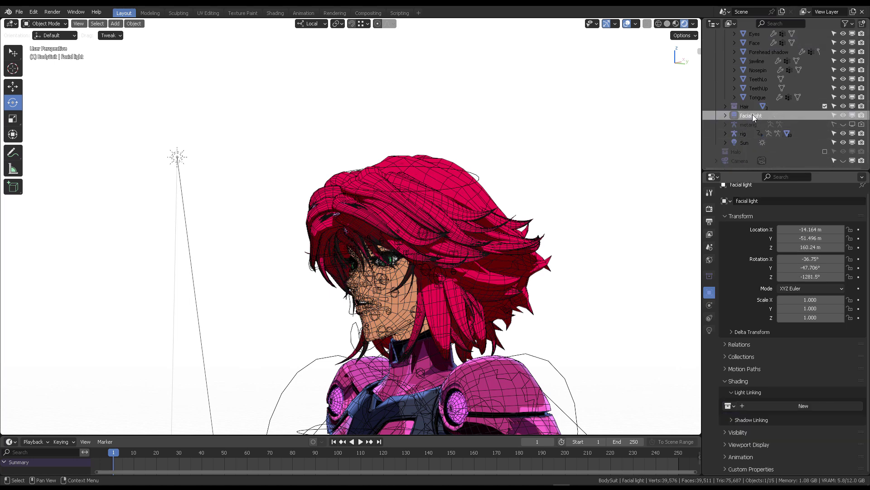
pyautogui.click(812, 405)
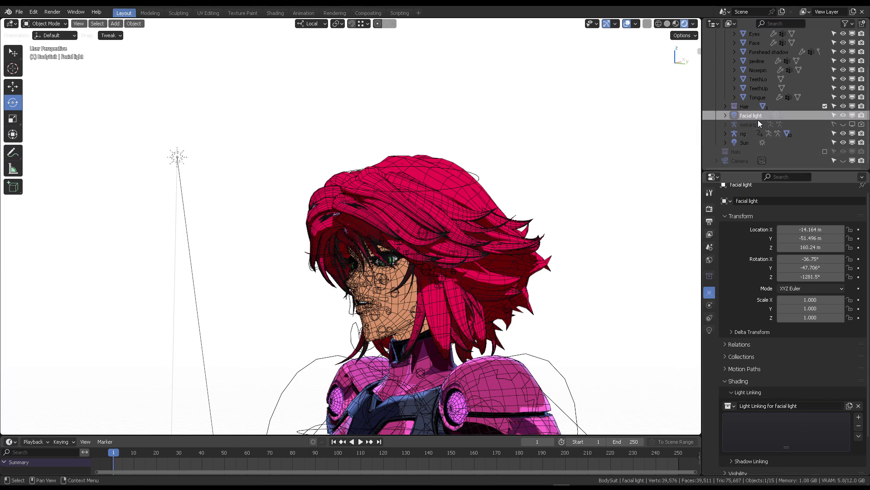
pyautogui.scroll(2, 758, 120)
pyautogui.moveTo(754, 60); pyautogui.dragTo(777, 422)
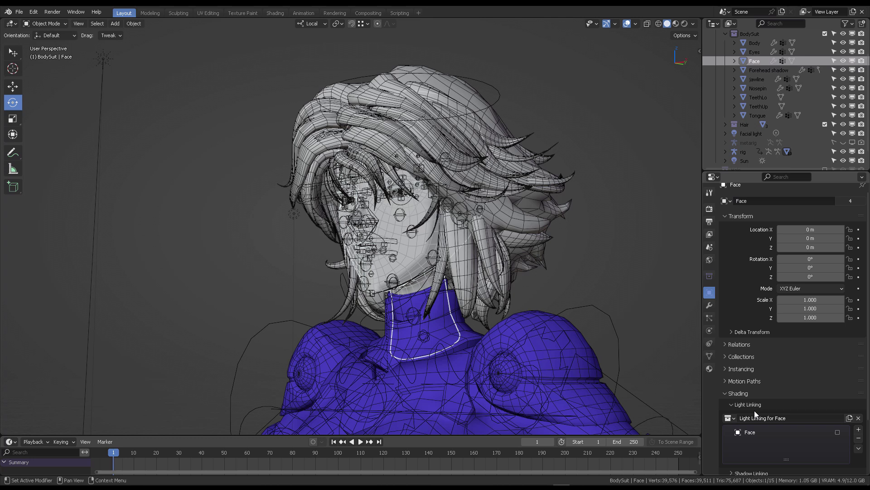
# - Switch to Rendered shading, hide overlays, and orbit until the character faces the camera
pyautogui.click(683, 24)
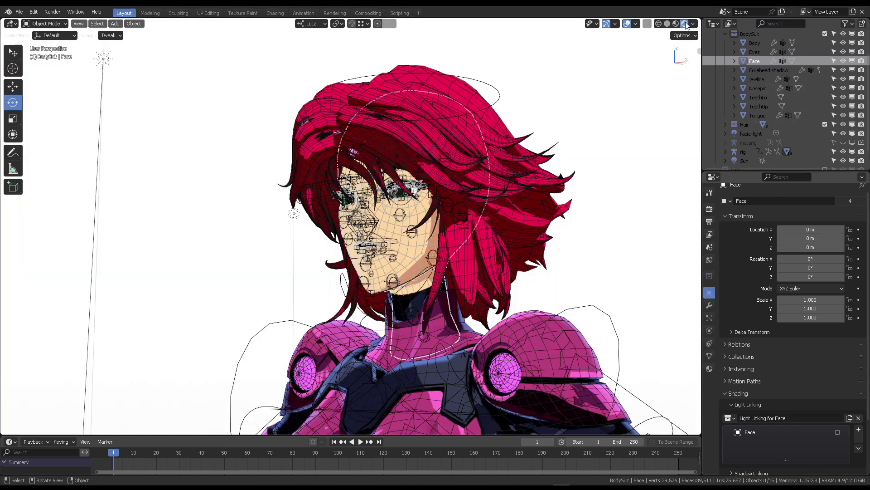
pyautogui.moveTo(496, 175)
pyautogui.mouseDown(button='middle')
pyautogui.moveTo(476, 181)
pyautogui.moveTo(514, 154)
pyautogui.mouseUp(button='middle')
pyautogui.scroll(3, 514, 154)
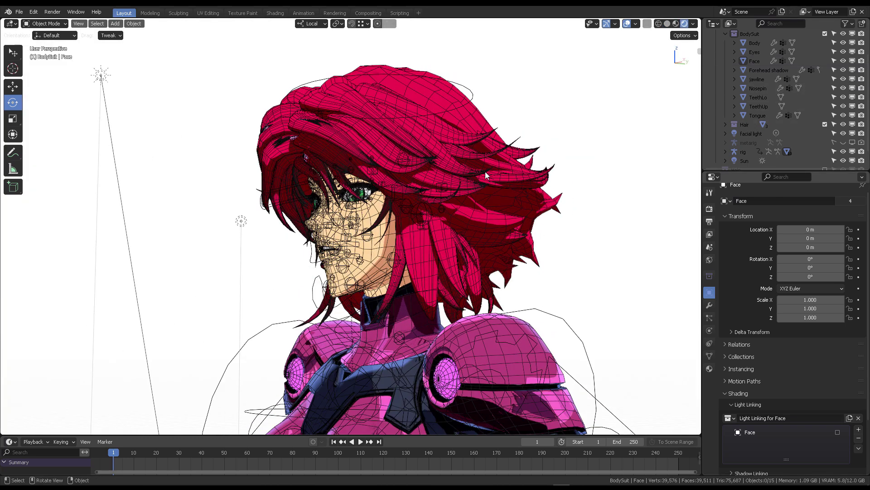
pyautogui.click(627, 24)
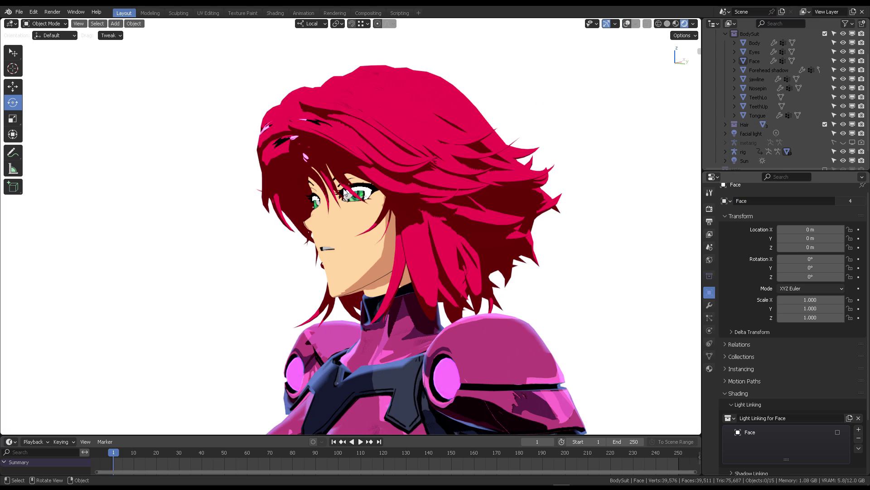
pyautogui.moveTo(344, 193); pyautogui.dragTo(384, 216, button='middle')
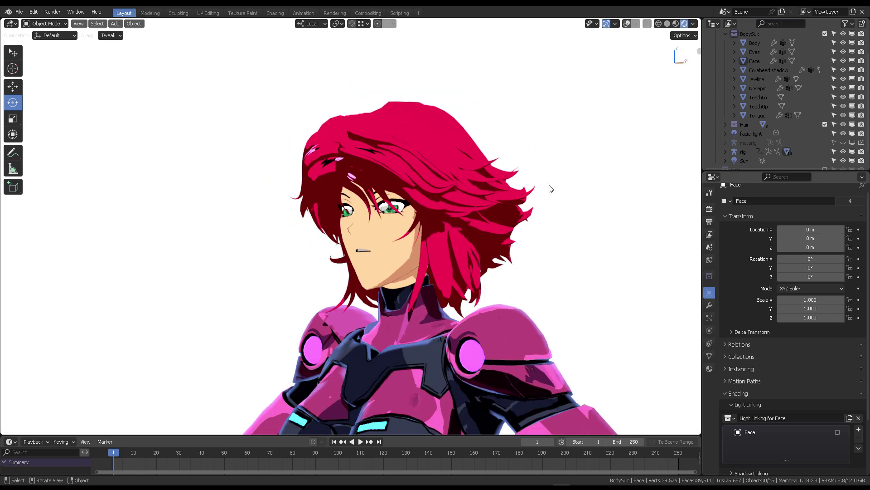
# - Move the facial light beside the face, to about X -0.090, Y -0.359, Z 3.247
pyautogui.click(751, 133)
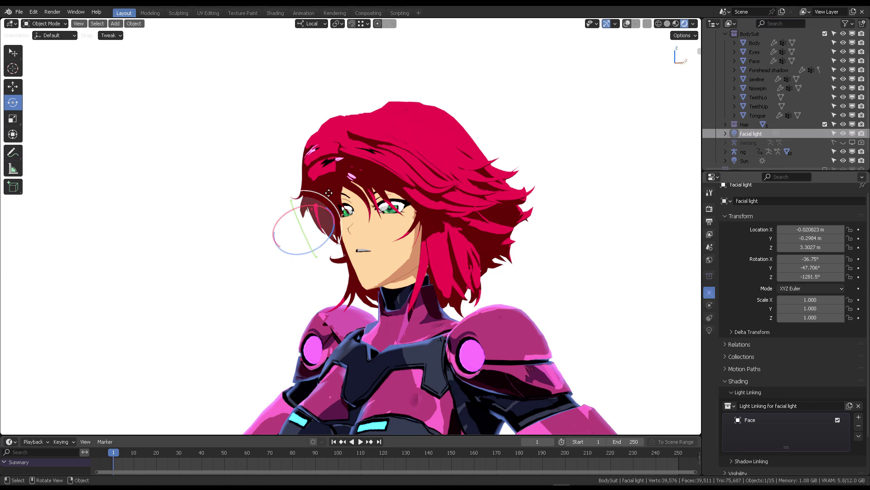
pyautogui.press('g')
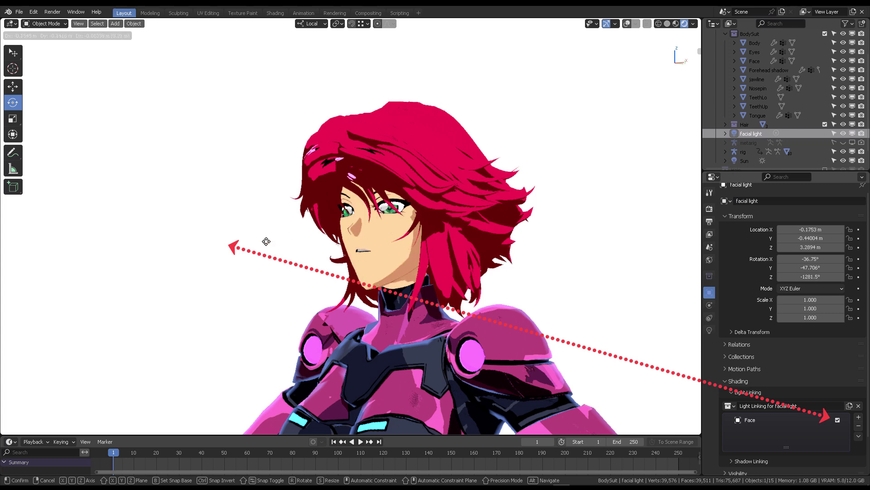
pyautogui.click(280, 248)
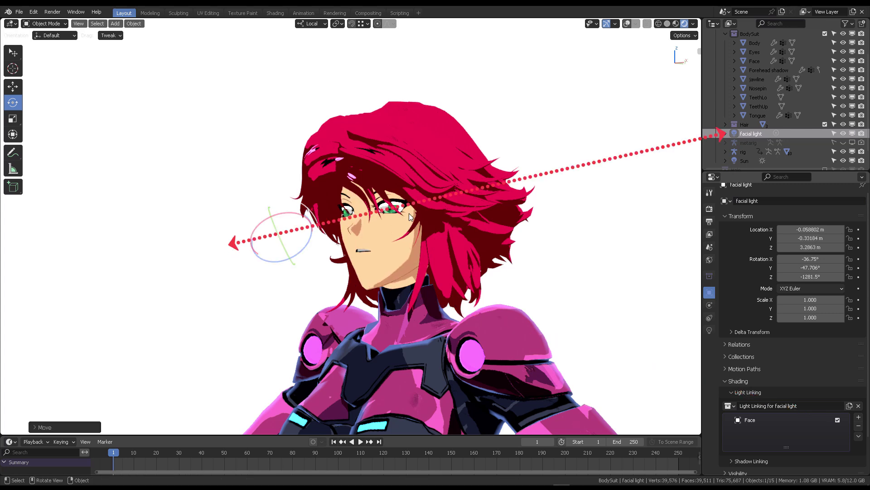
pyautogui.moveTo(409, 214); pyautogui.dragTo(327, 213, button='middle')
pyautogui.press('g')
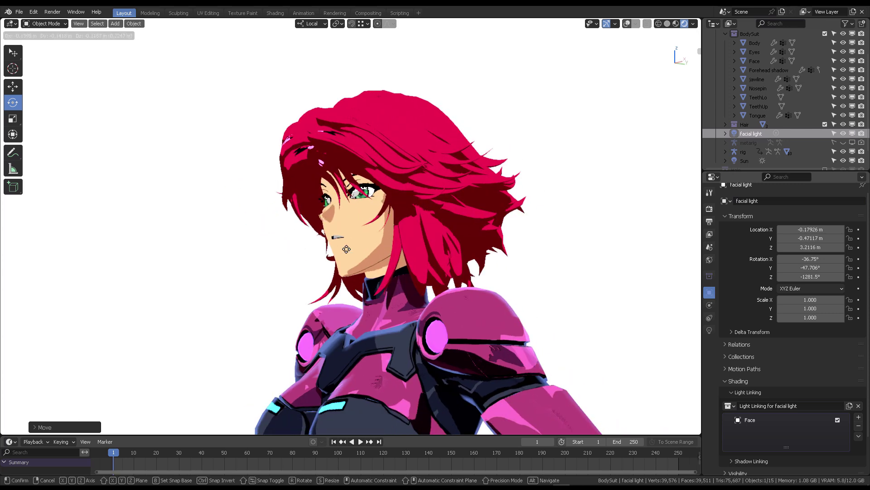
pyautogui.click(410, 208)
pyautogui.moveTo(410, 209); pyautogui.dragTo(427, 184, button='middle')
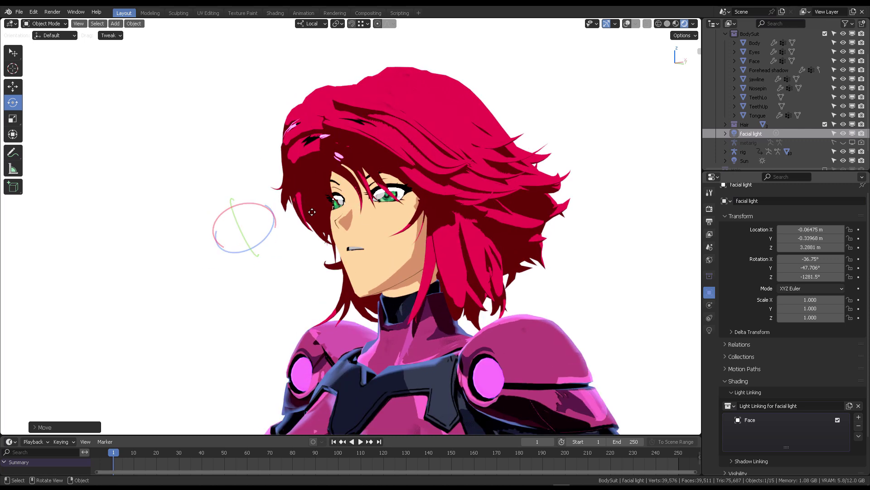
pyautogui.press('g')
pyautogui.click(298, 241)
pyautogui.moveTo(298, 242); pyautogui.dragTo(490, 179, button='middle')
pyautogui.scroll(4, 457, 179)
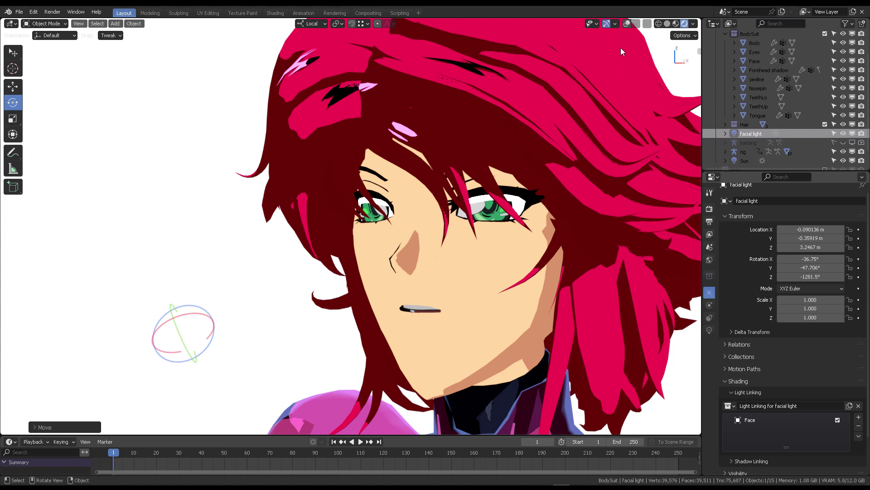
pyautogui.scroll(-6, 478, 161)
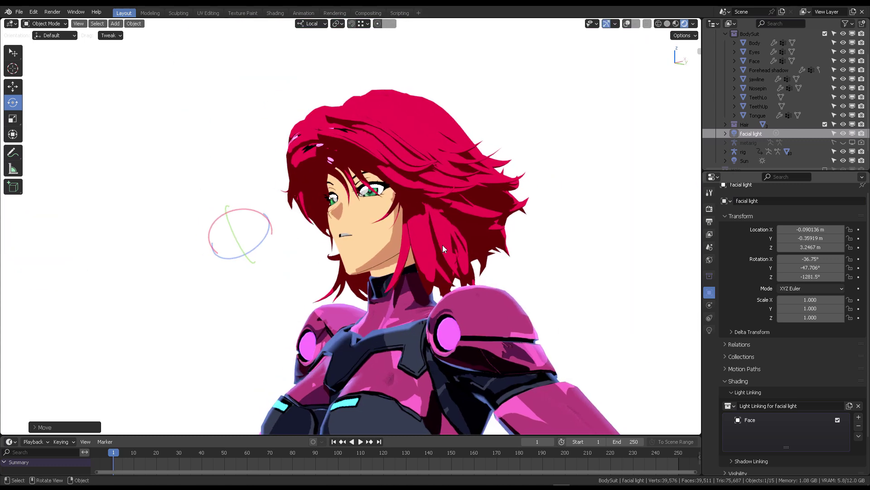
# - Switch to Material Preview shading and deselect the facial light
pyautogui.click(676, 24)
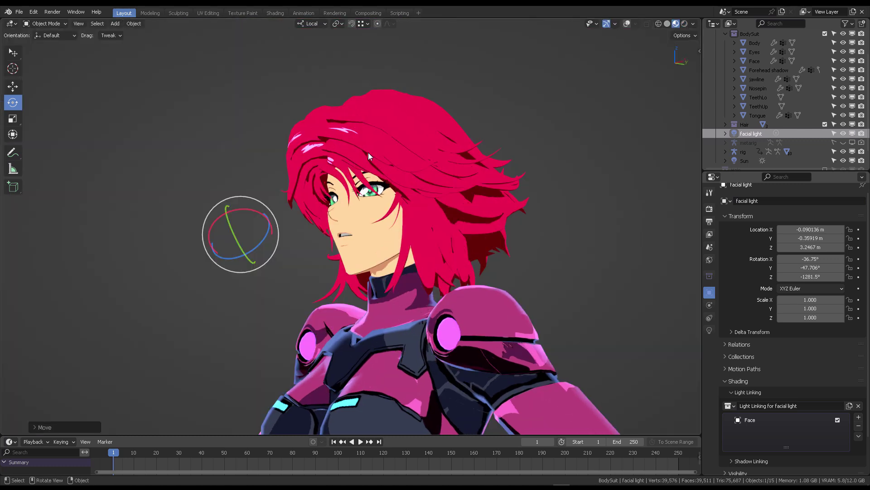
pyautogui.scroll(5, 530, 149)
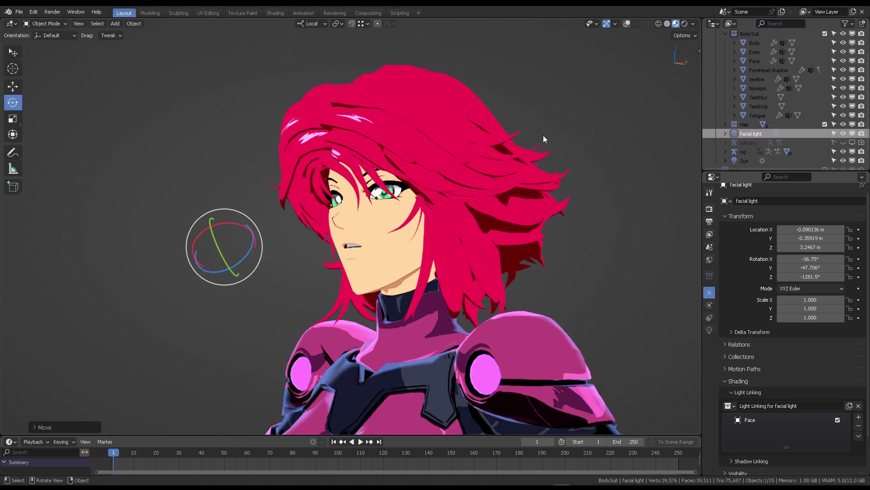
pyautogui.scroll(3, 748, 133)
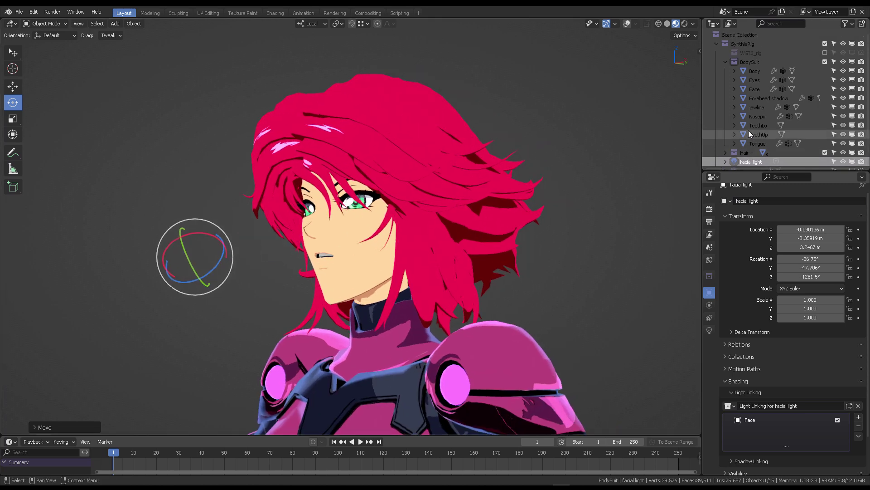
pyautogui.scroll(-5, 749, 124)
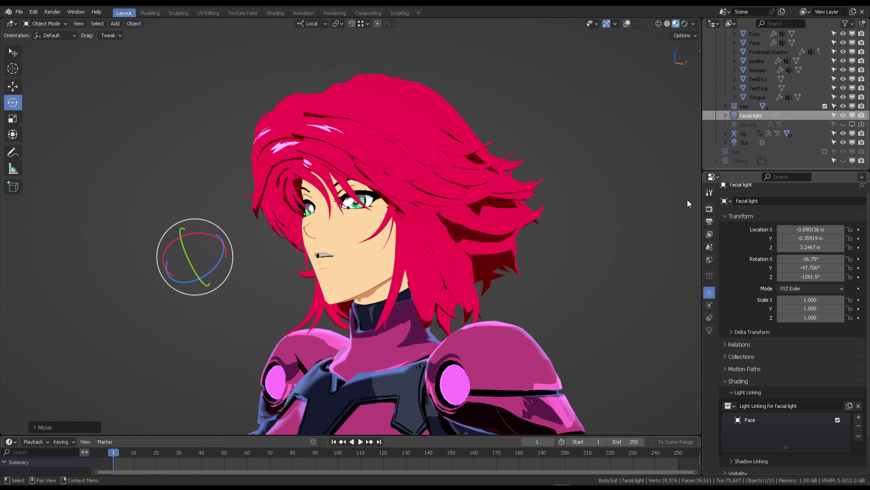
pyautogui.click(571, 146)
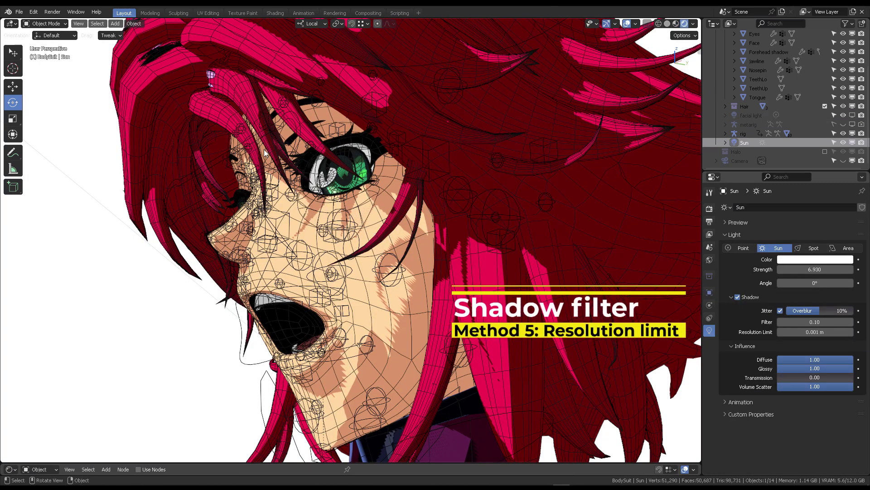
# - Compare face shadows with overlays hidden, then toggle the Sun's shadows off and on
pyautogui.click(626, 23)
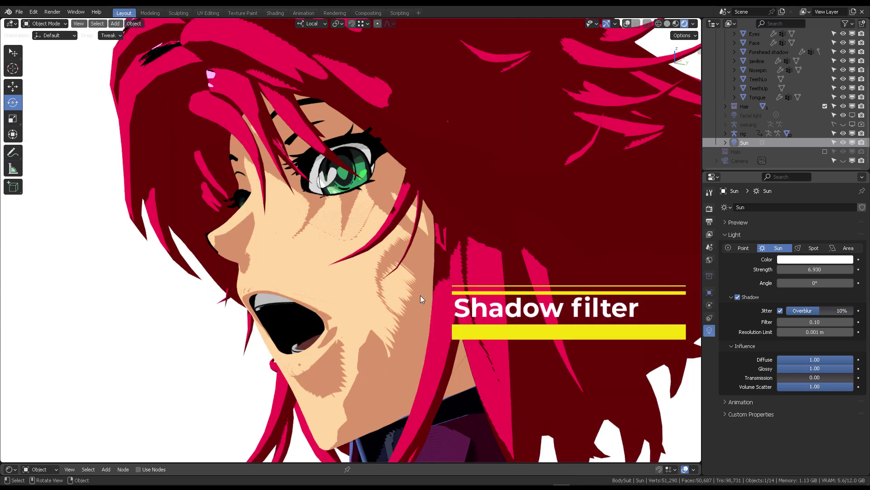
pyautogui.click(627, 22)
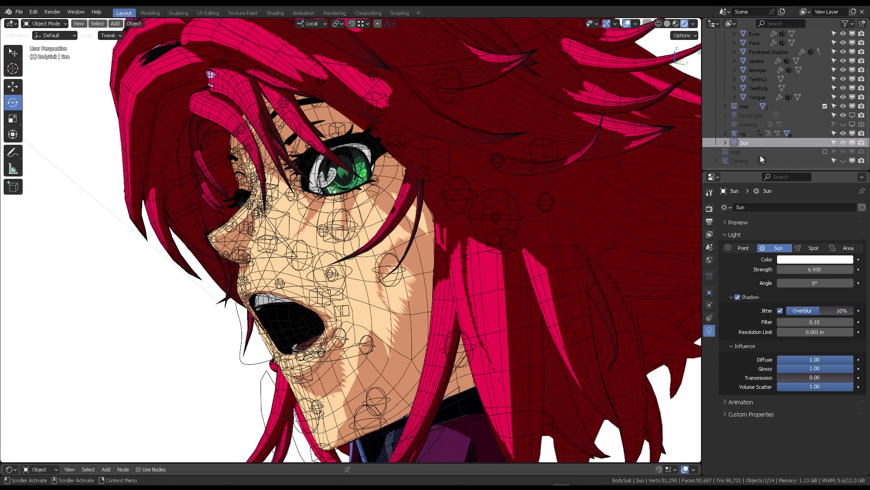
pyautogui.click(738, 297)
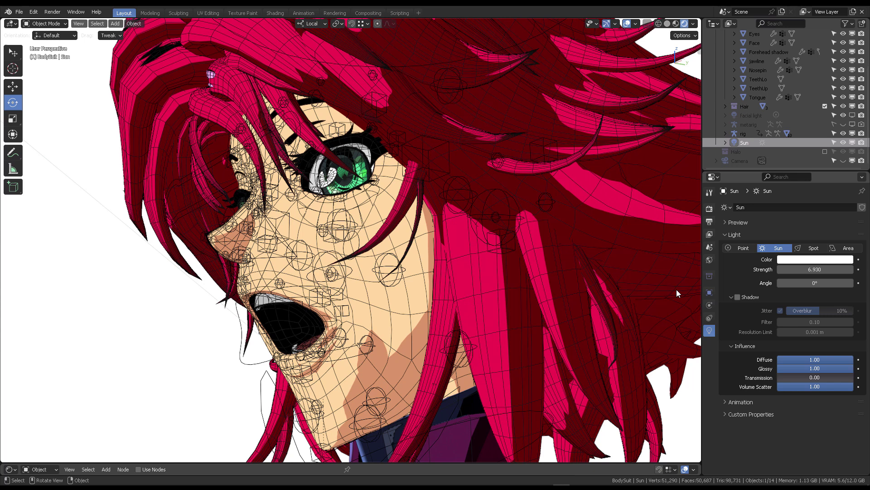
pyautogui.click(738, 297)
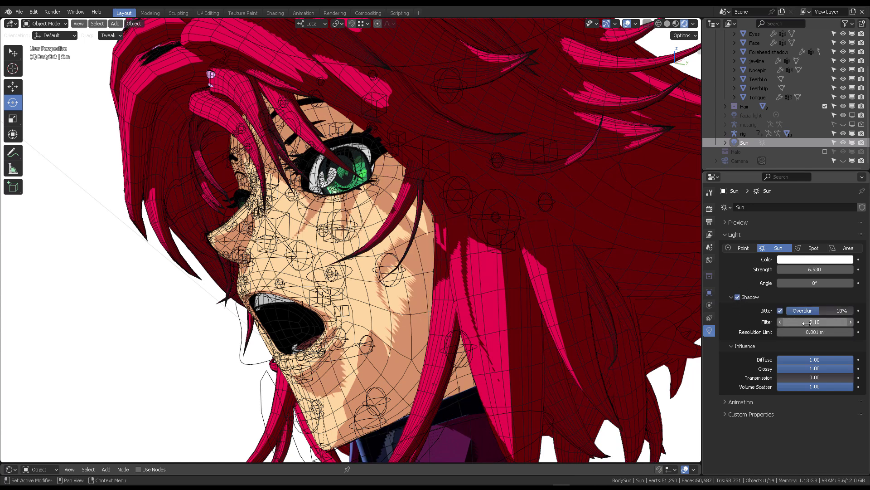
# - Try Sun shadow Filter values of 0.50 and 5.00, inspecting the softened shadows without overlays
pyautogui.click(834, 323)
pyautogui.write('0.5')
pyautogui.press('Return')
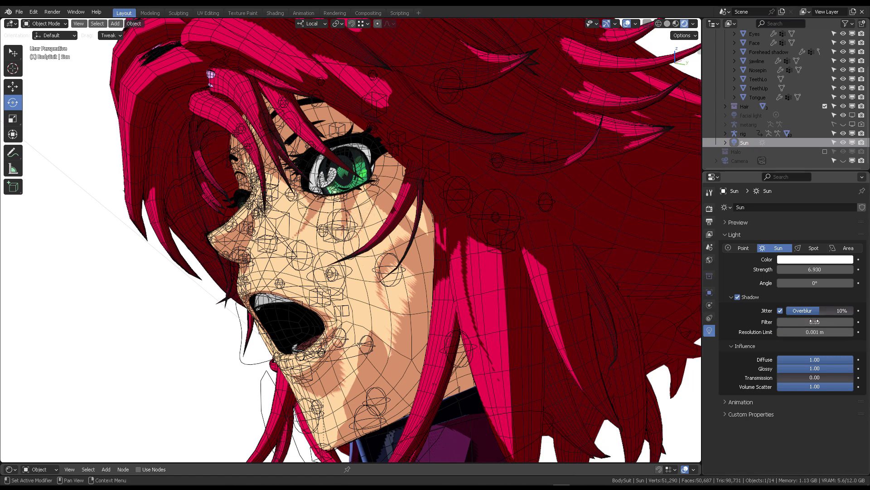
pyautogui.click(815, 321)
pyautogui.write('5')
pyautogui.press('Return')
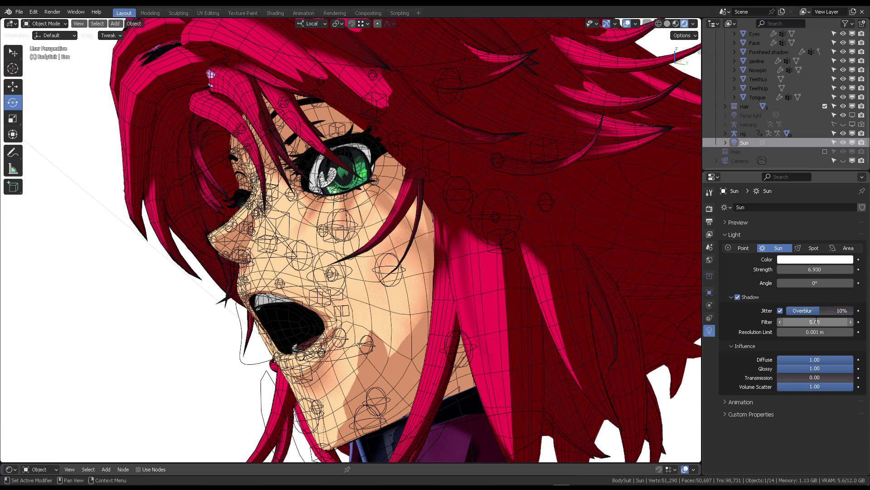
pyautogui.click(627, 23)
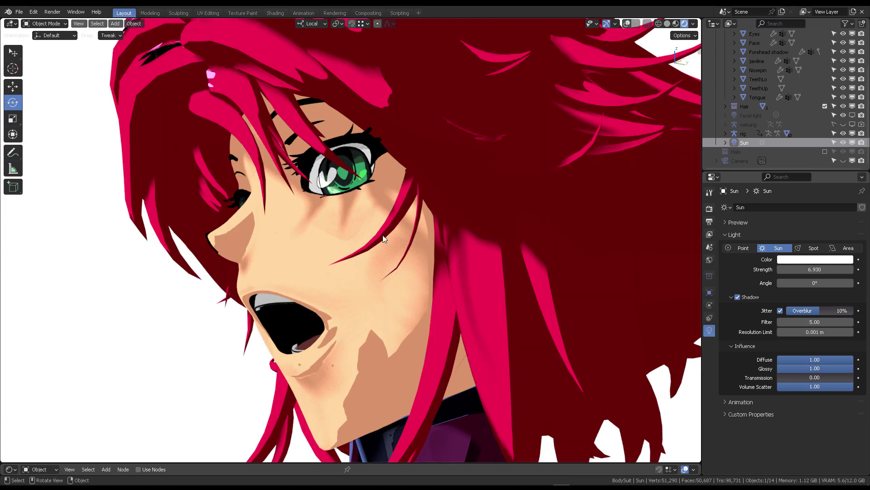
pyautogui.click(627, 23)
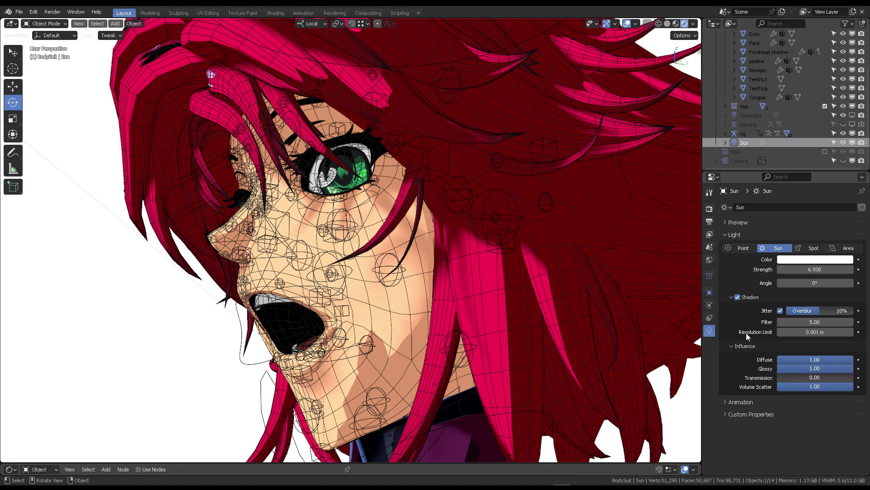
# - Reset the Sun's shadow Filter to 0.10
pyautogui.click(829, 322)
pyautogui.write('5.0')
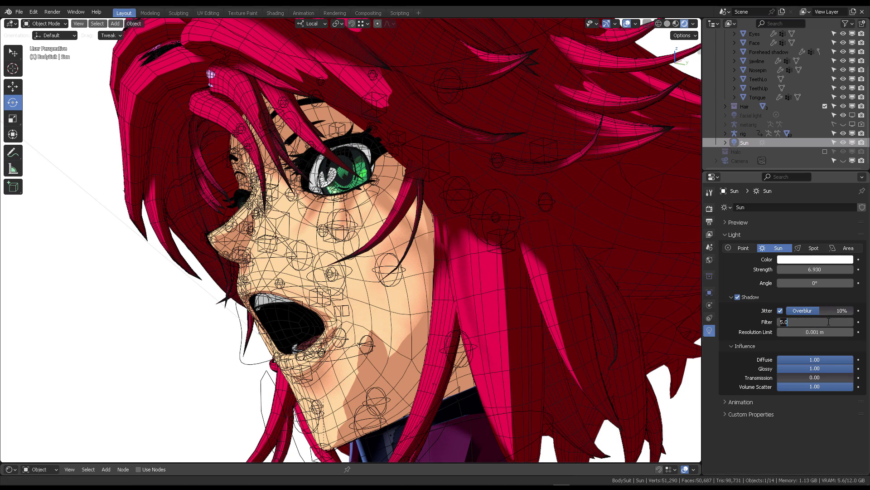
pyautogui.press('BackSpace')
pyautogui.press('BackSpace')
pyautogui.press('BackSpace')
pyautogui.write('0.1')
pyautogui.press('Return')
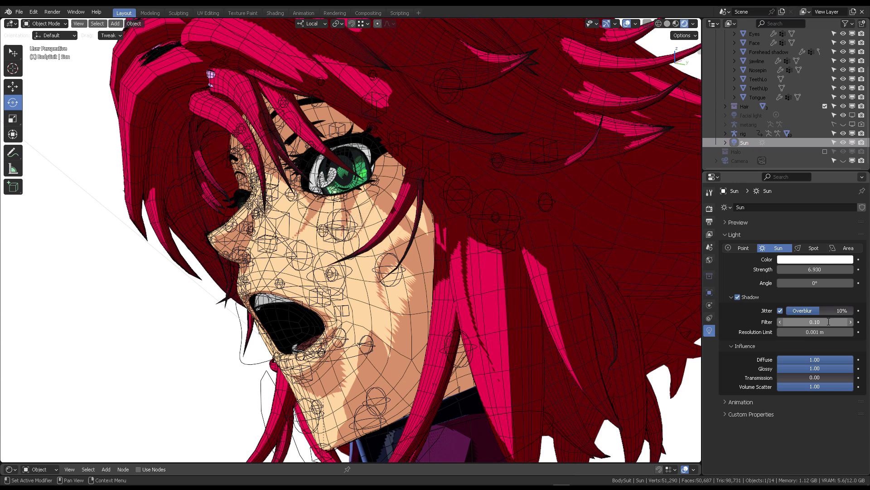
# - Set the Sun's shadow Resolution Limit to 0.1 m, then orbit and hide overlays to inspect the face
pyautogui.click(815, 332)
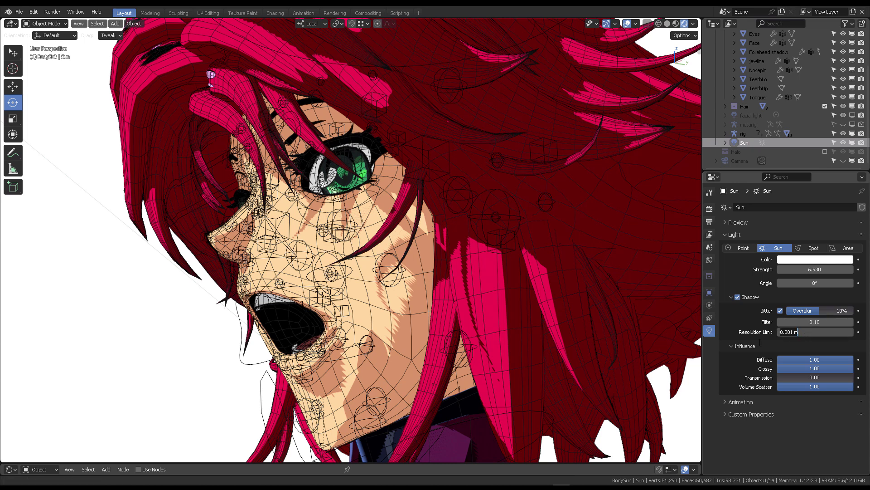
pyautogui.click(790, 332)
pyautogui.press('BackSpace')
pyautogui.press('Return')
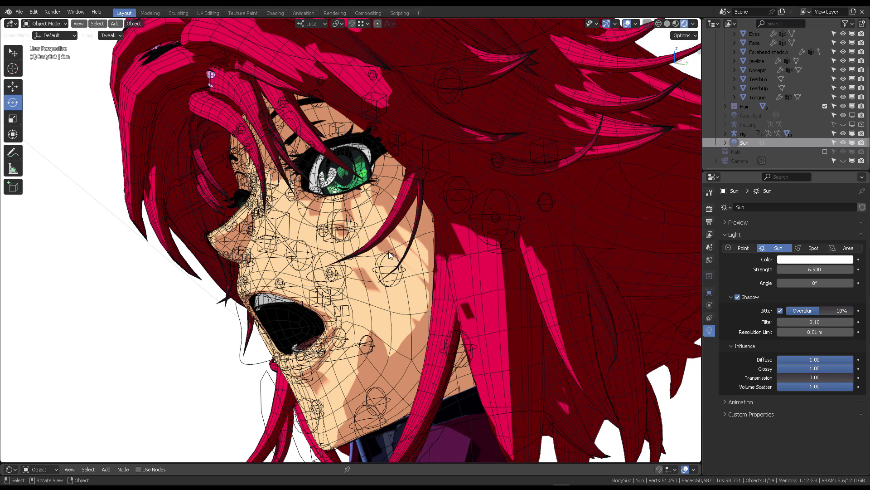
pyautogui.doubleClick(800, 332)
pyautogui.press('BackSpace')
pyautogui.press('BackSpace')
pyautogui.press('BackSpace')
pyautogui.press('BackSpace')
pyautogui.press('BackSpace')
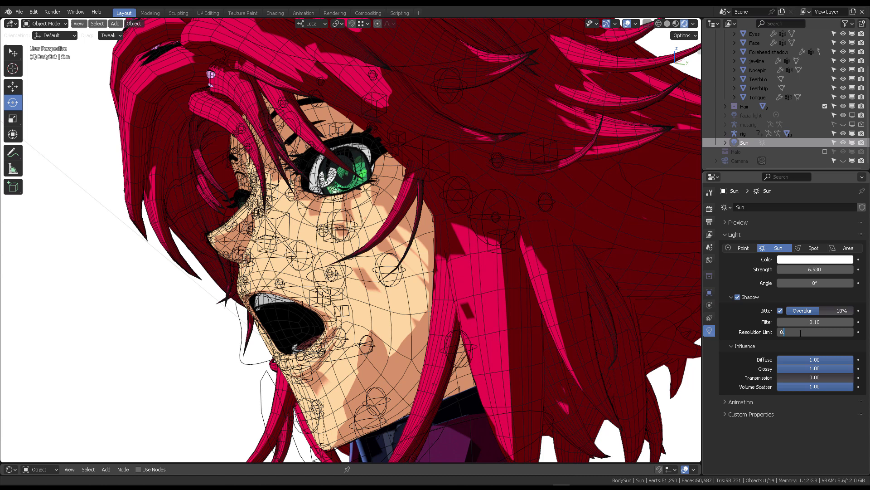
pyautogui.write('.1')
pyautogui.press('Return')
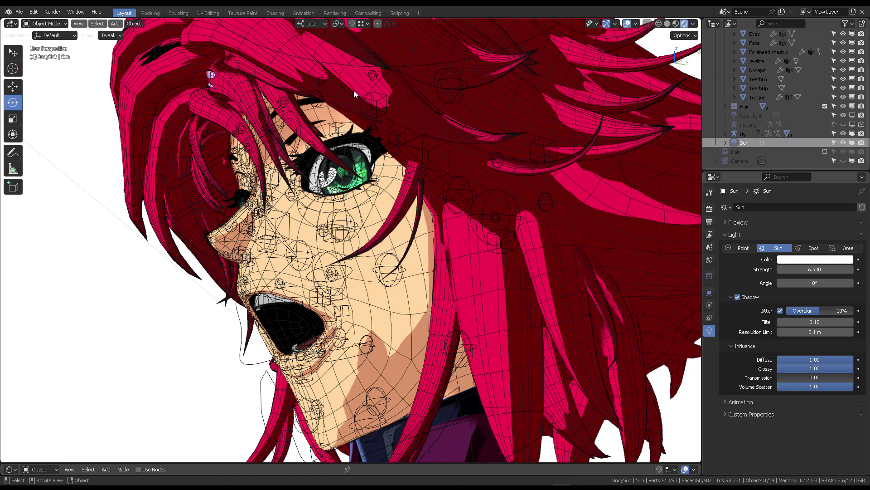
pyautogui.moveTo(354, 90); pyautogui.dragTo(434, 181, button='middle')
pyautogui.click(627, 24)
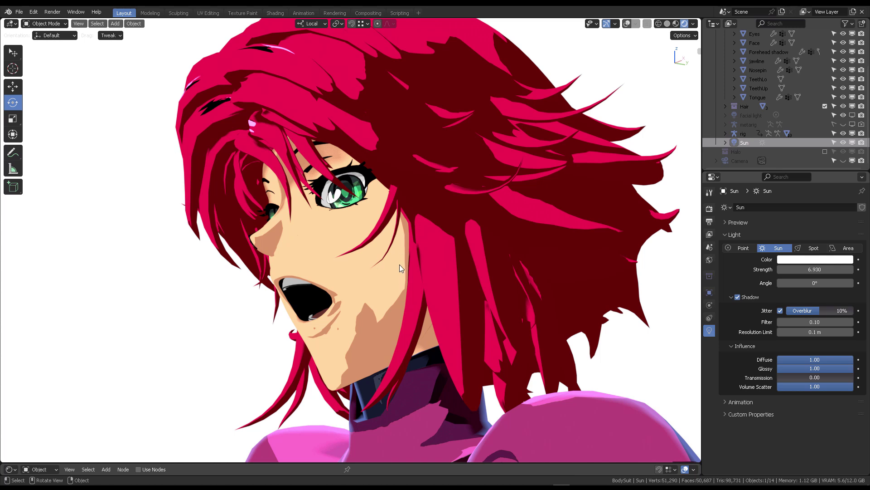
# - Restore overlays, select the Face mesh and set its Subdivision viewport levels to 2
pyautogui.click(627, 24)
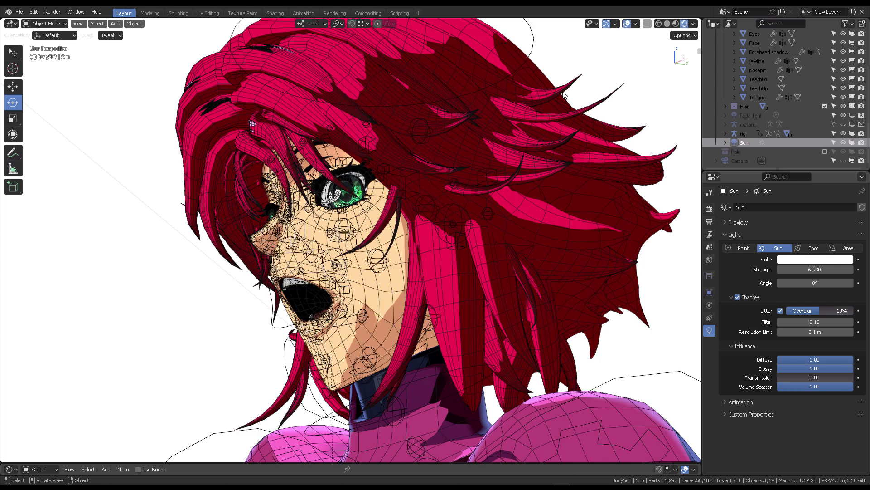
pyautogui.click(387, 281)
pyautogui.click(709, 305)
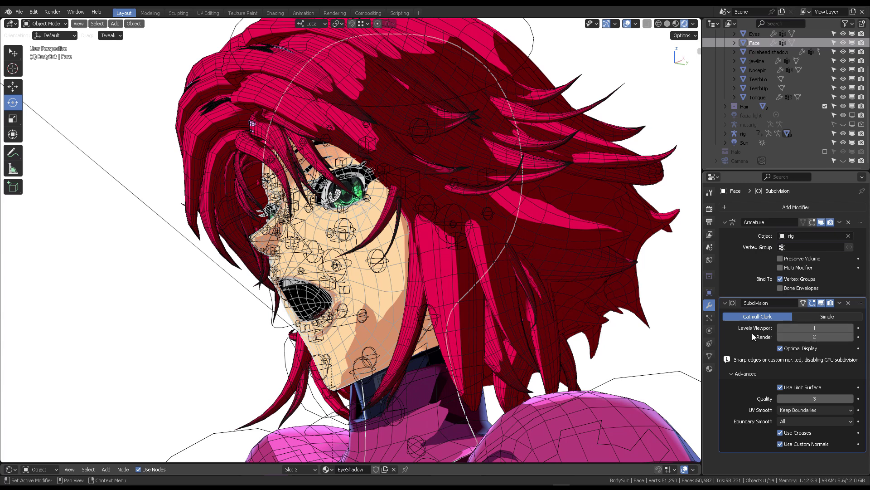
pyautogui.click(851, 332)
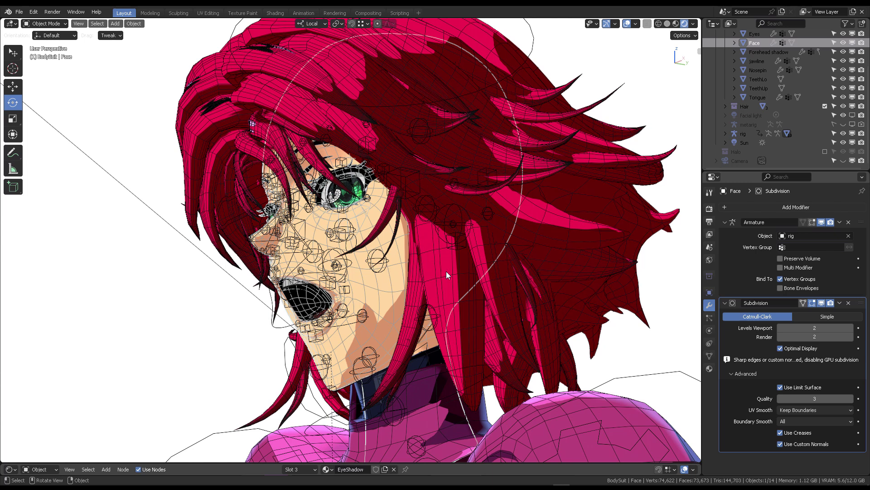
# - Compare Use Custom Normals off and on with overlays hidden, leaving it enabled
pyautogui.click(779, 444)
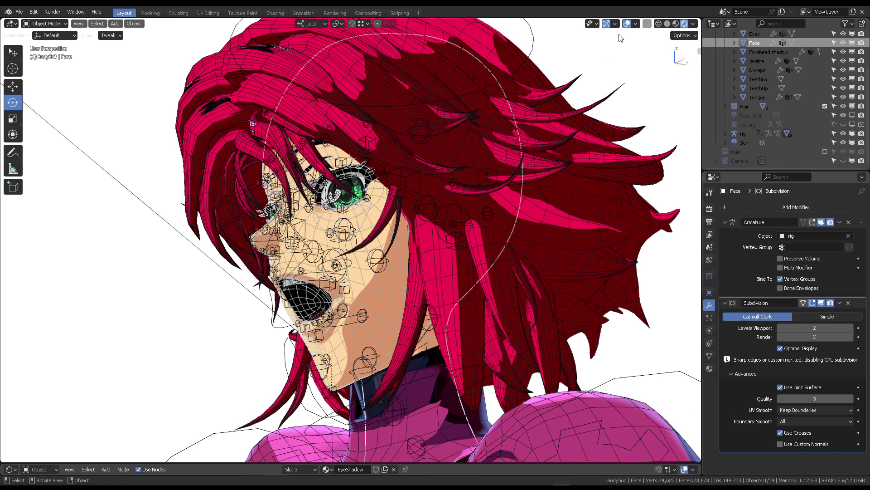
pyautogui.click(627, 23)
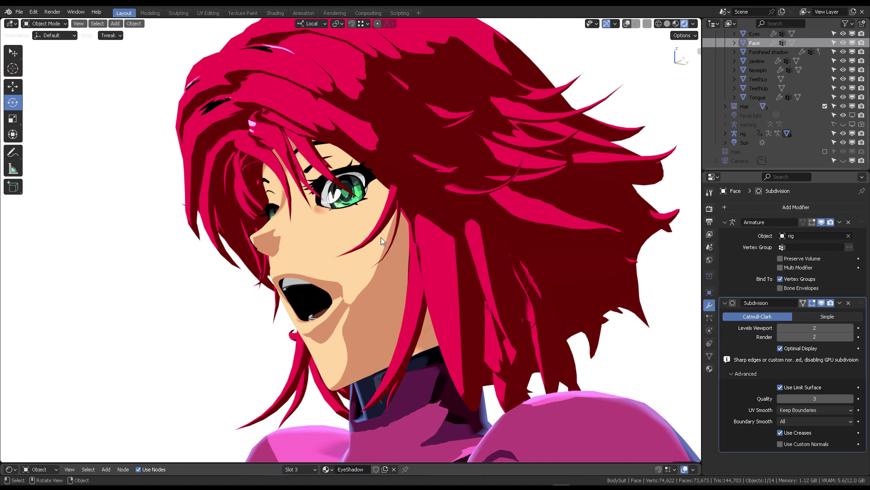
pyautogui.moveTo(380, 238); pyautogui.dragTo(369, 297, button='middle')
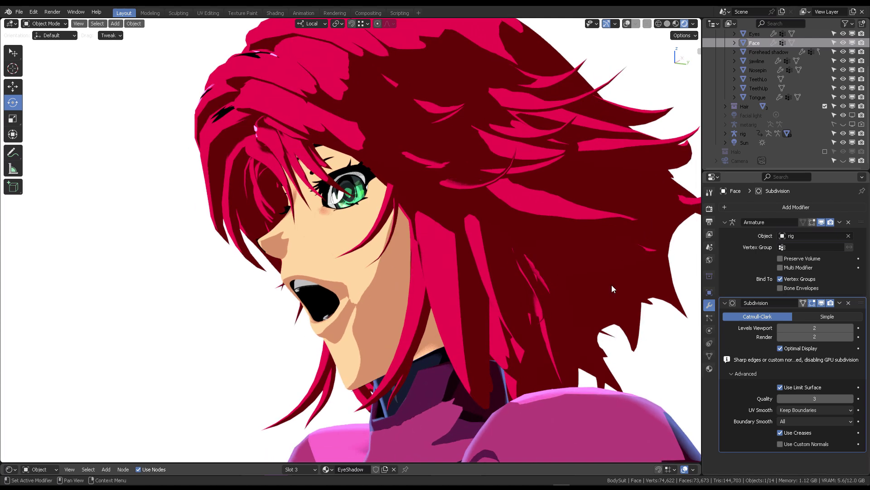
pyautogui.click(784, 445)
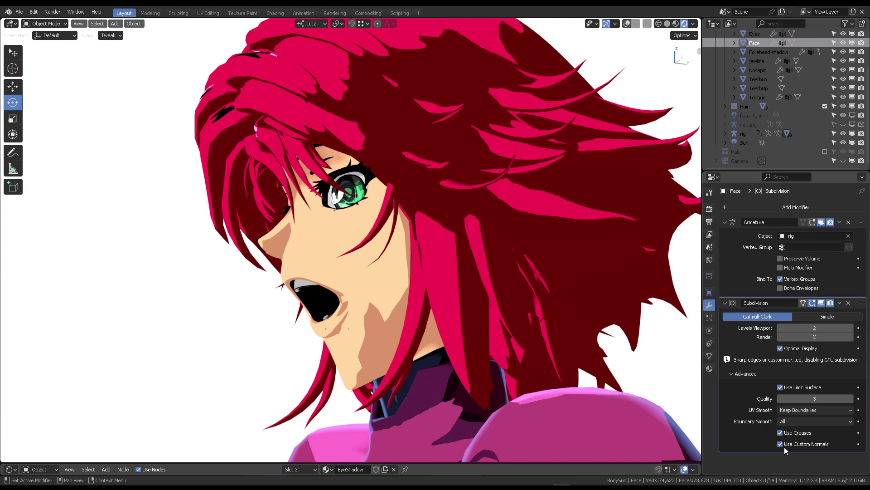
pyautogui.moveTo(390, 314); pyautogui.dragTo(335, 156, button='middle')
pyautogui.moveTo(383, 195); pyautogui.dragTo(485, 207, button='middle')
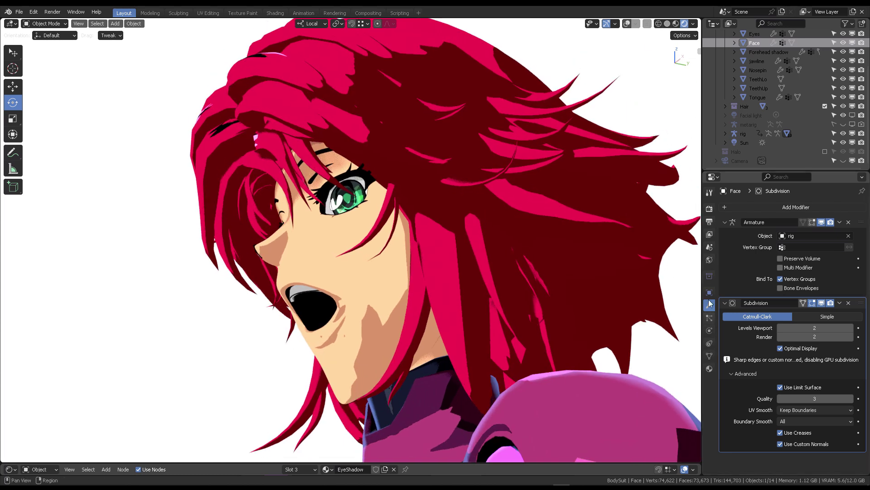
# - Select the Sun and try a shadow Filter of 5, then restore it to 0.10
pyautogui.click(744, 142)
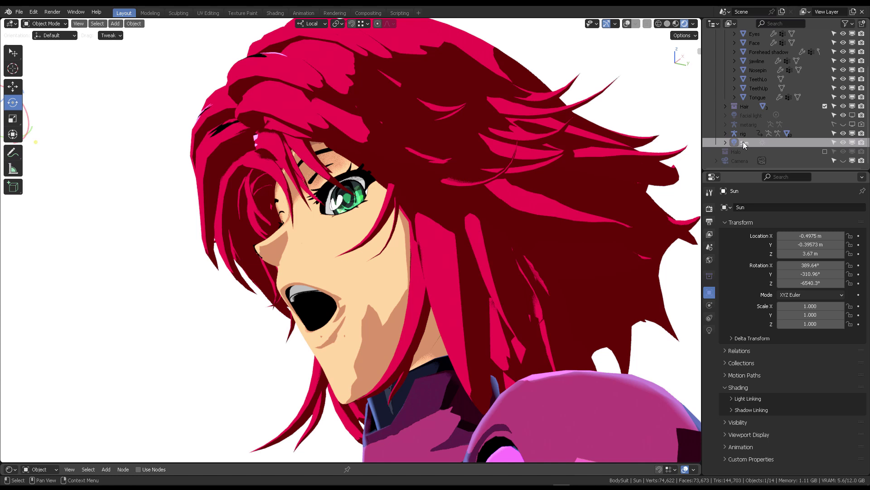
pyautogui.click(709, 329)
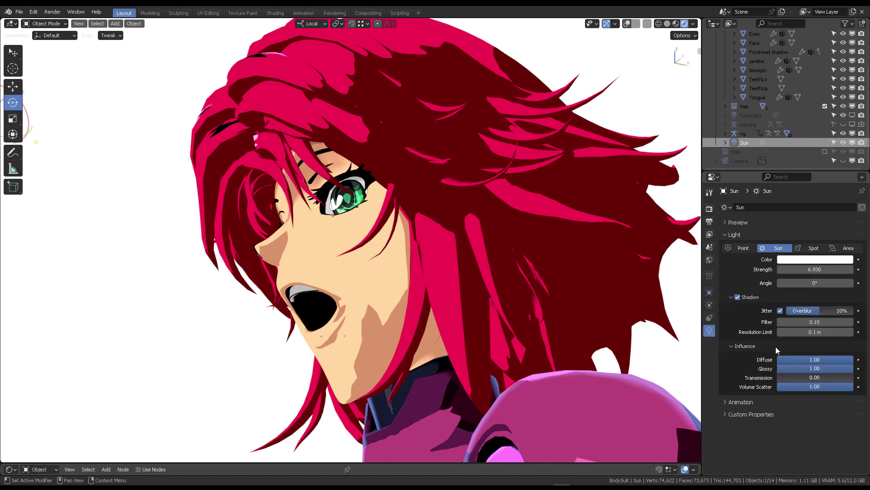
pyautogui.click(818, 322)
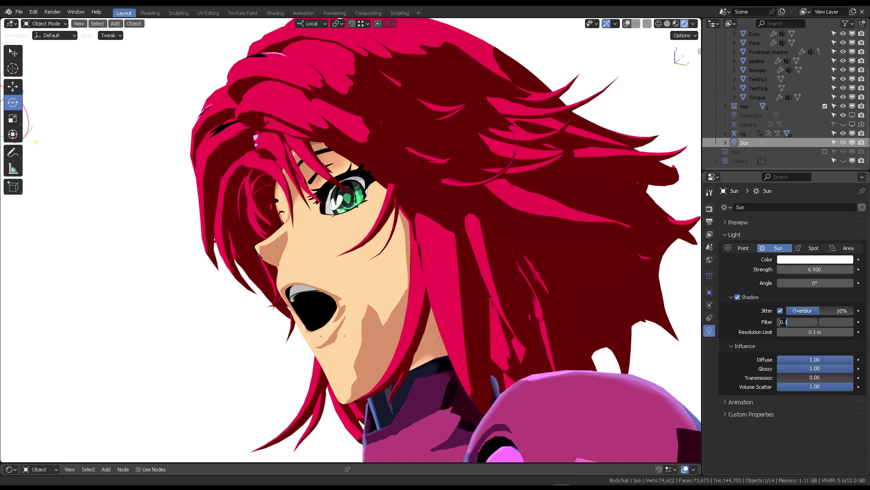
pyautogui.press('Return')
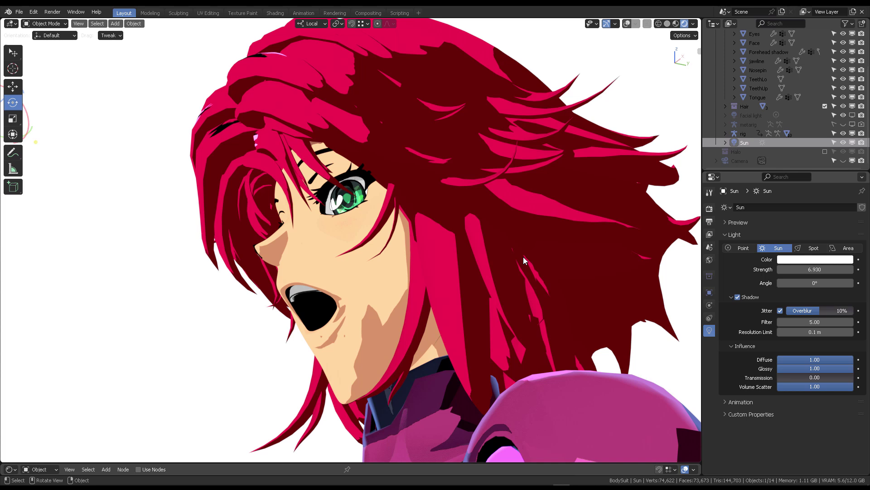
pyautogui.click(785, 322)
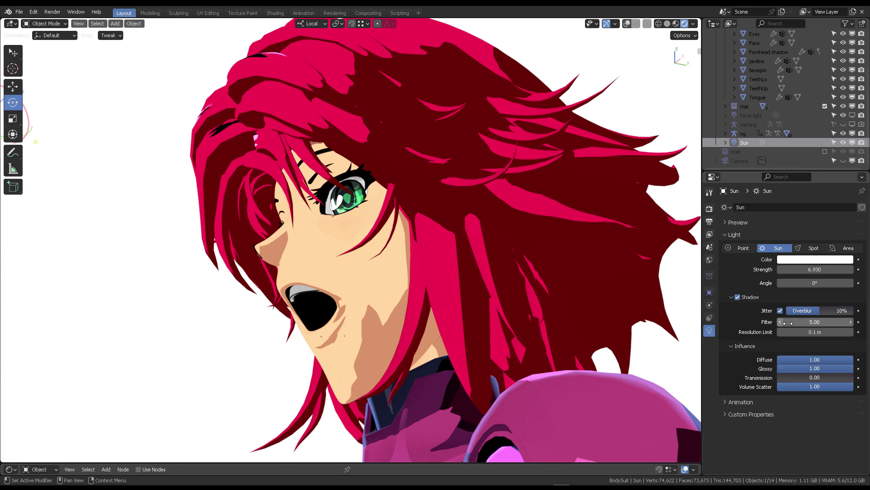
pyautogui.write('5.00.1')
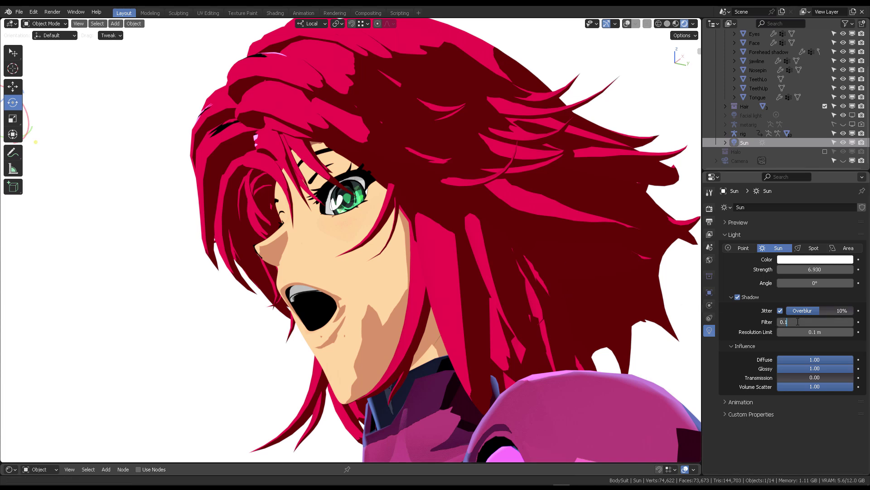
pyautogui.press('Return')
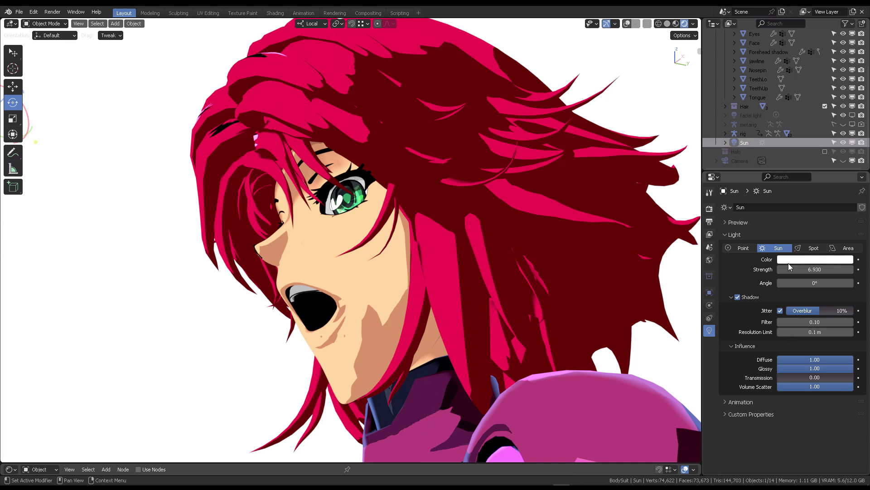
# - Set the shadow Resolution Limit to 1 m, try 5 m, and orbit to compare face shadows
pyautogui.click(802, 333)
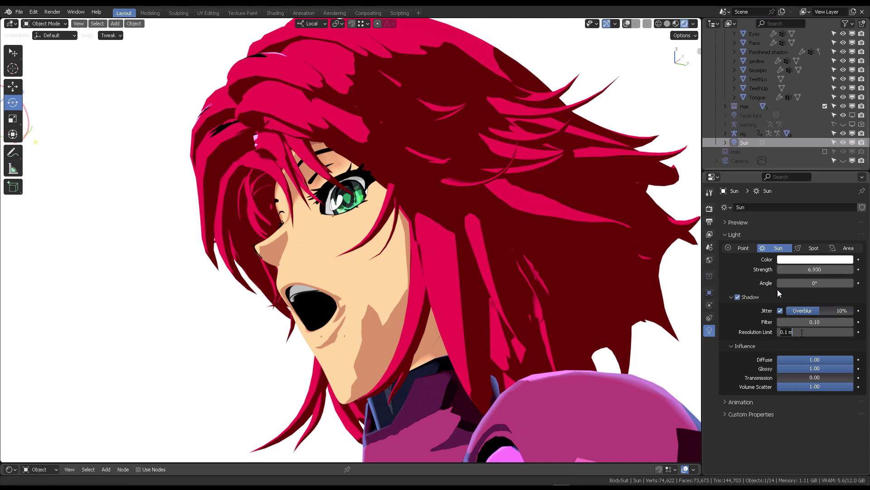
pyautogui.write('1')
pyautogui.press('Return')
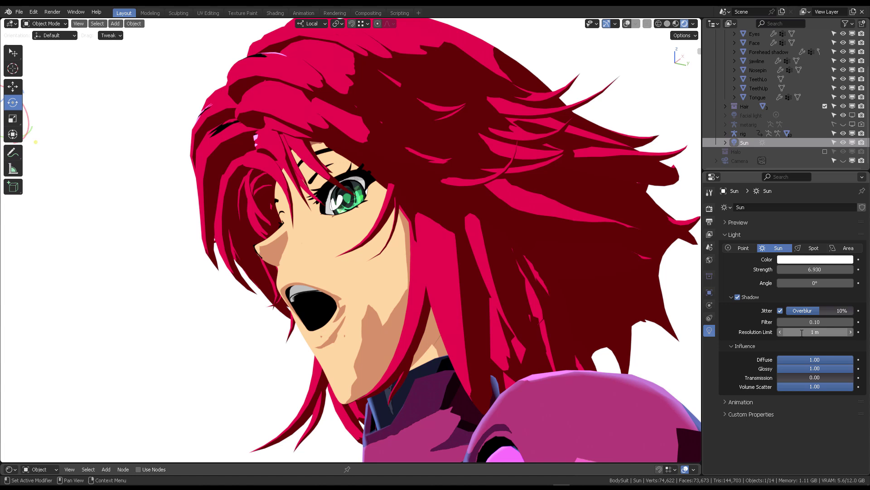
pyautogui.click(801, 332)
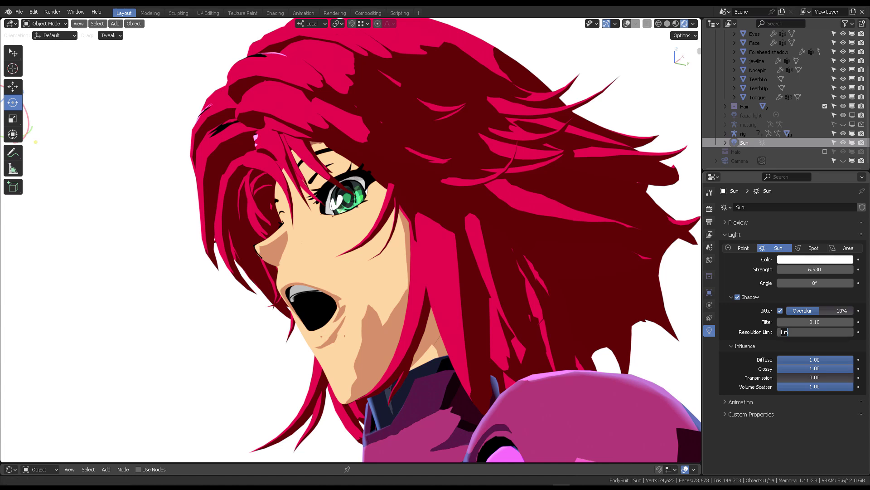
pyautogui.write('5')
pyautogui.press('Return')
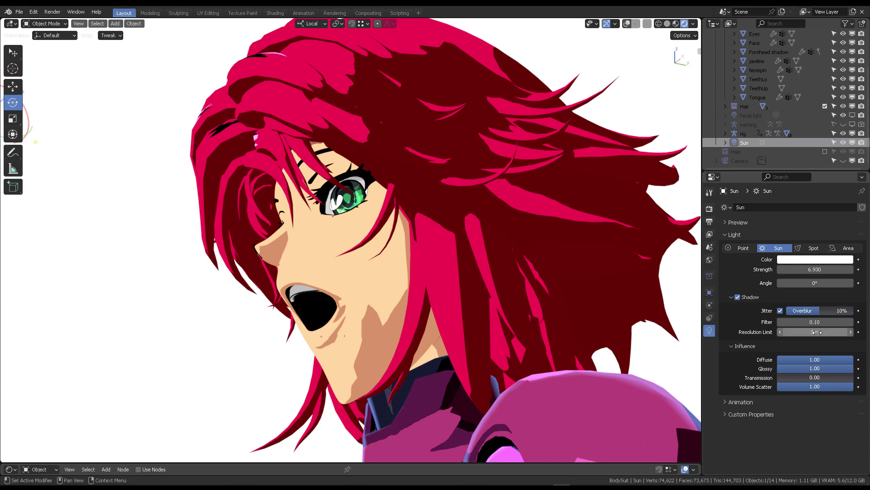
pyautogui.moveTo(422, 279); pyautogui.dragTo(404, 270, button='middle')
pyautogui.scroll(3, 393, 215)
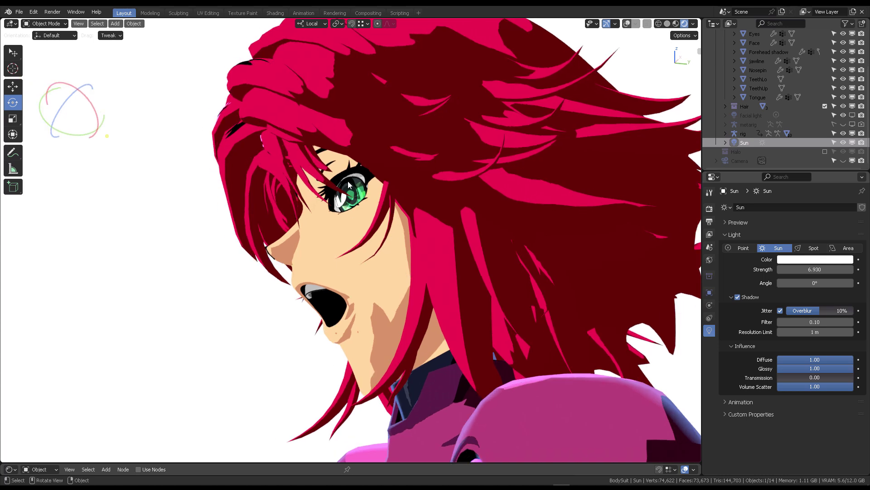
pyautogui.moveTo(348, 181); pyautogui.dragTo(414, 268, button='middle')
pyautogui.scroll(2, 394, 289)
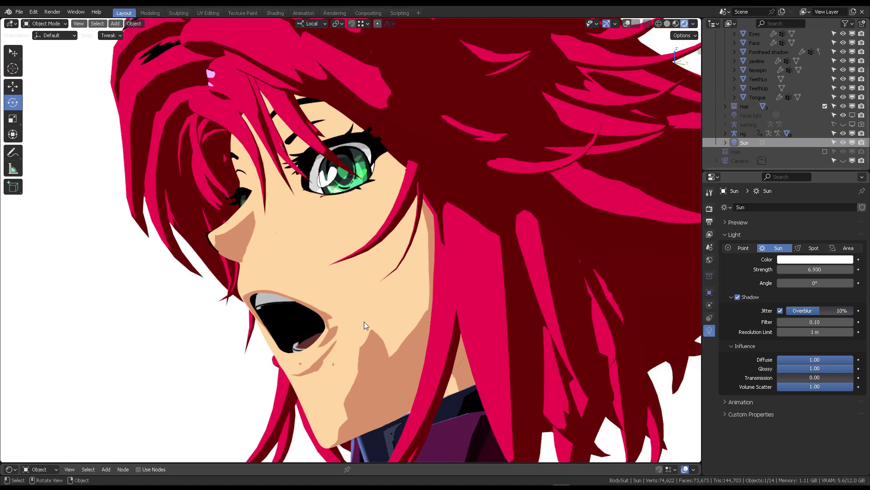
pyautogui.scroll(-2, 364, 325)
pyautogui.moveTo(363, 325); pyautogui.dragTo(385, 302, button='middle')
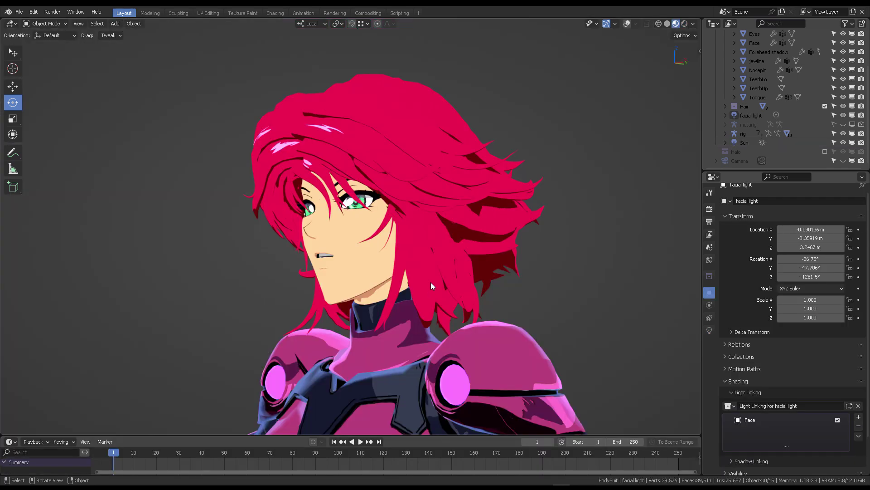
# - Orbit to a profile view and zoom to inspect the face-linked lighting on the character
pyautogui.moveTo(605, 200); pyautogui.dragTo(564, 203, button='middle')
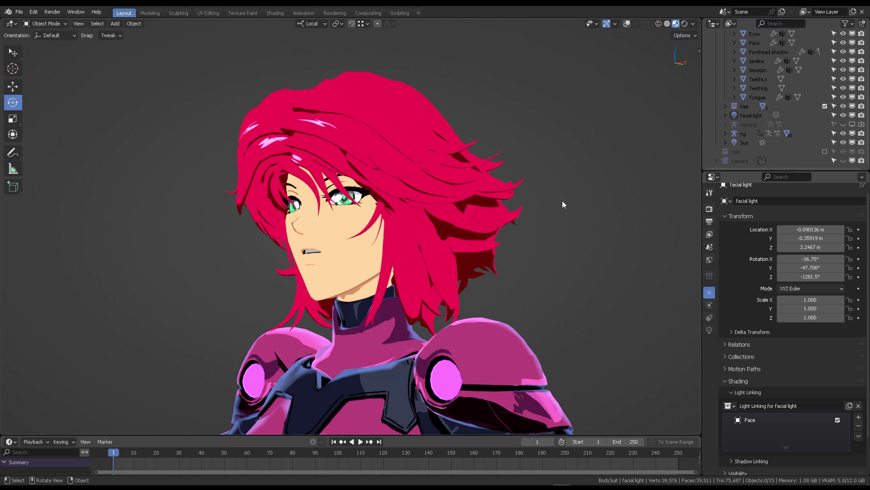
pyautogui.moveTo(562, 202); pyautogui.dragTo(445, 206, button='middle')
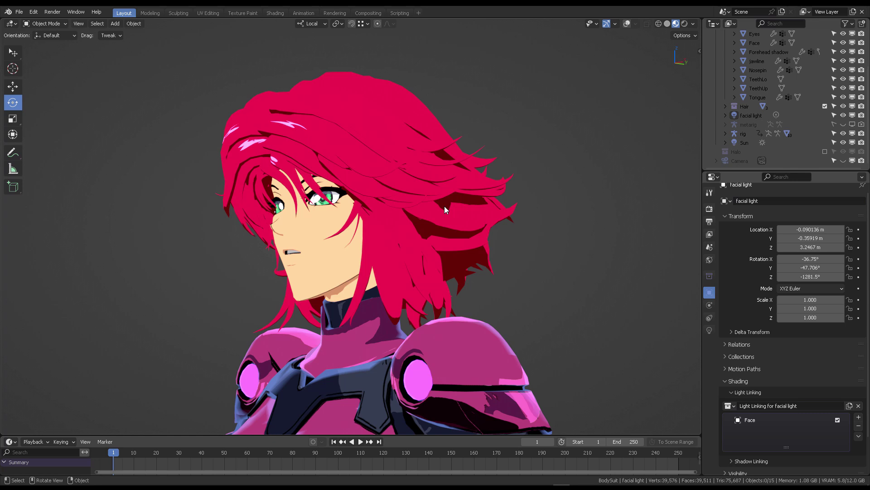
pyautogui.scroll(2, 444, 206)
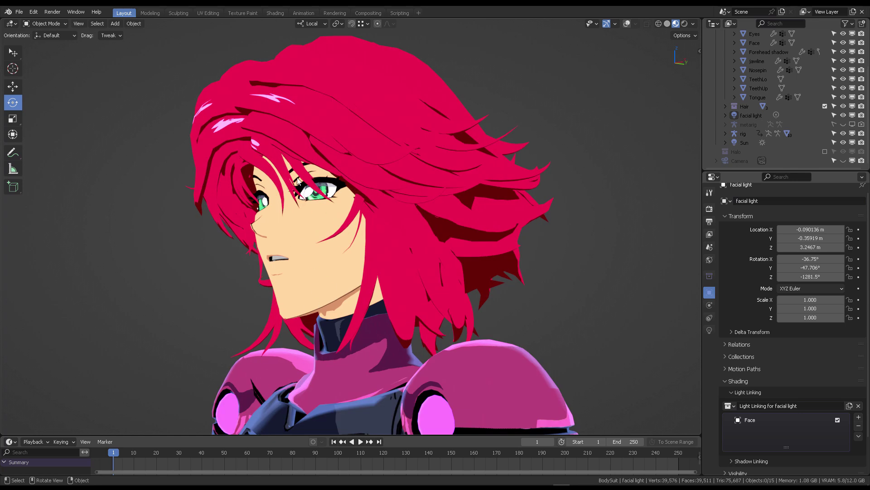